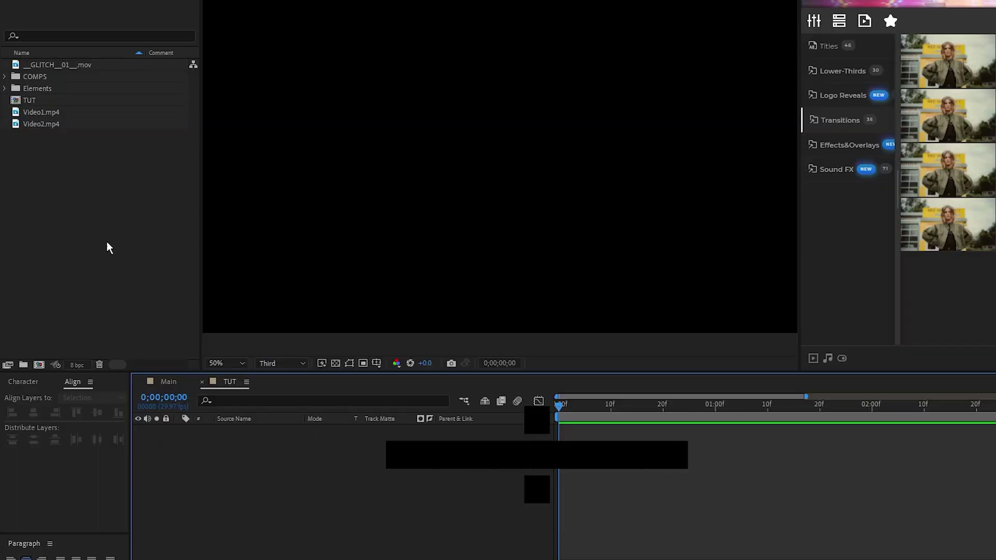
# Add Video1.mp4 to the TUT composition and pre-compose it as 'Footage 1'.
pyautogui.click(45, 113)
pyautogui.moveTo(46, 113); pyautogui.dragTo(255, 442)
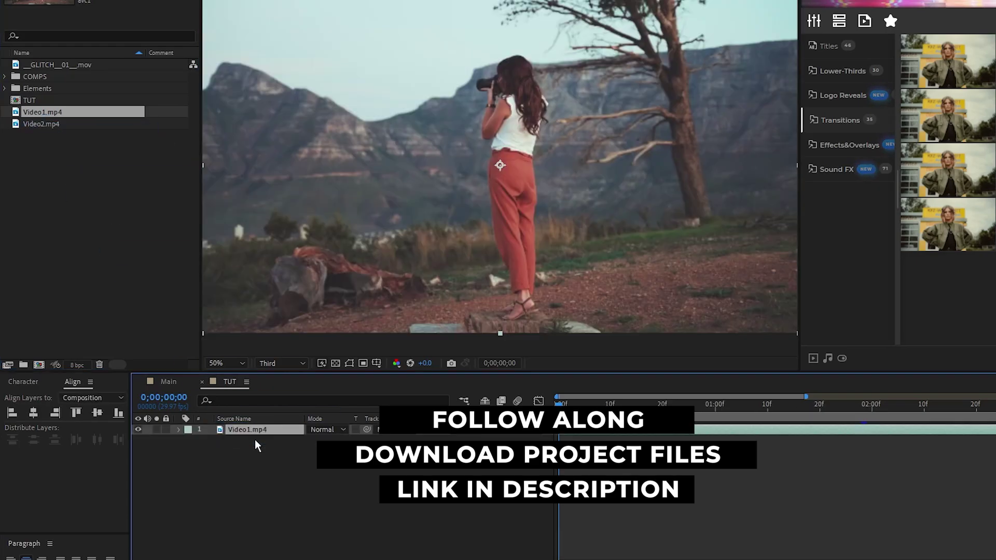
pyautogui.rightClick(255, 431)
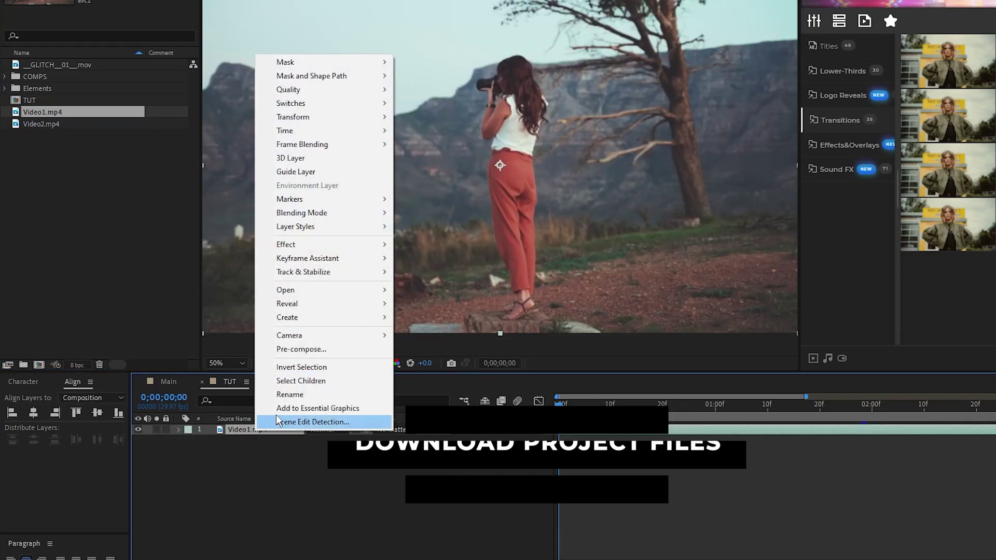
pyautogui.click(339, 350)
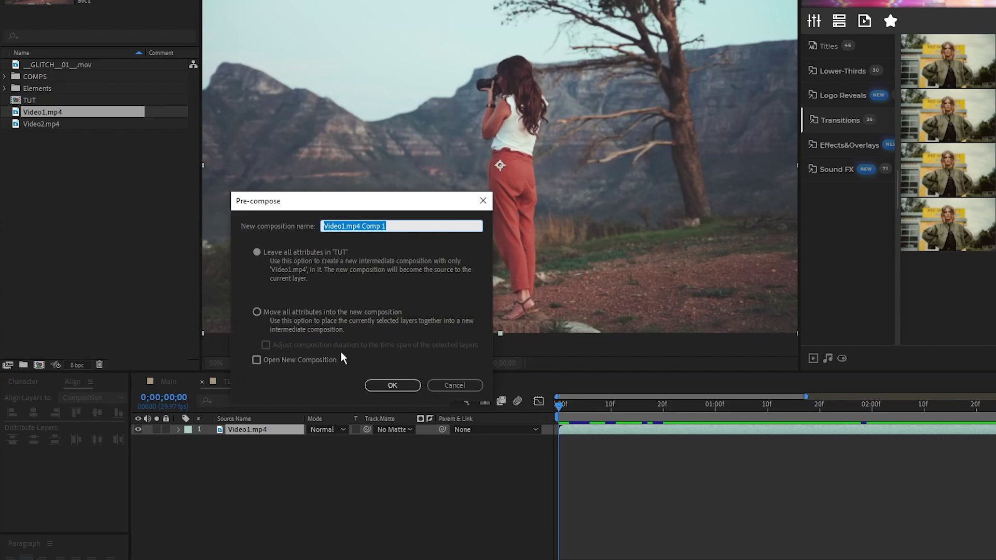
pyautogui.write('Footage 1')
pyautogui.click(392, 385)
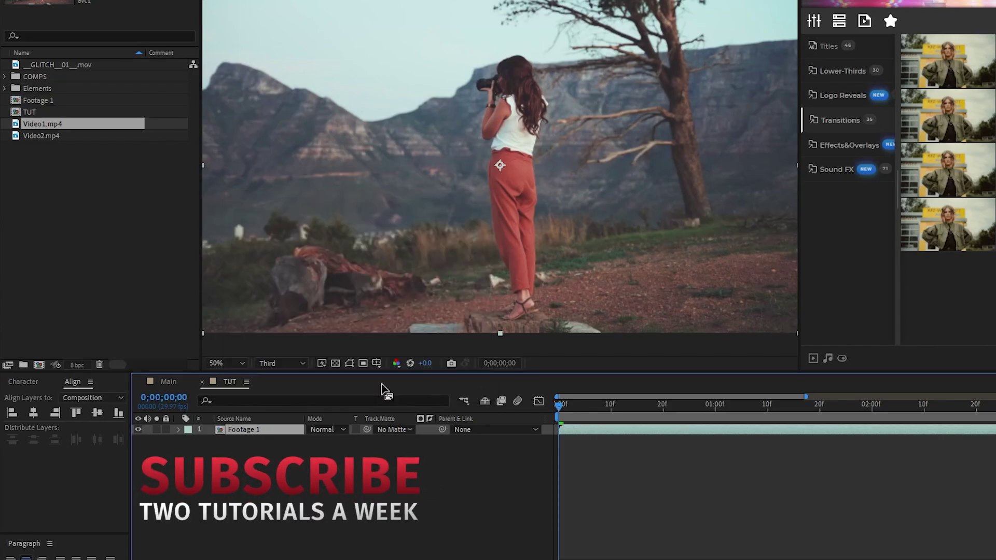
pyautogui.click(262, 445)
# Place the GLITCH_01 clip above Footage 1 and use it as Footage 1's track matte.
pyautogui.click(68, 63)
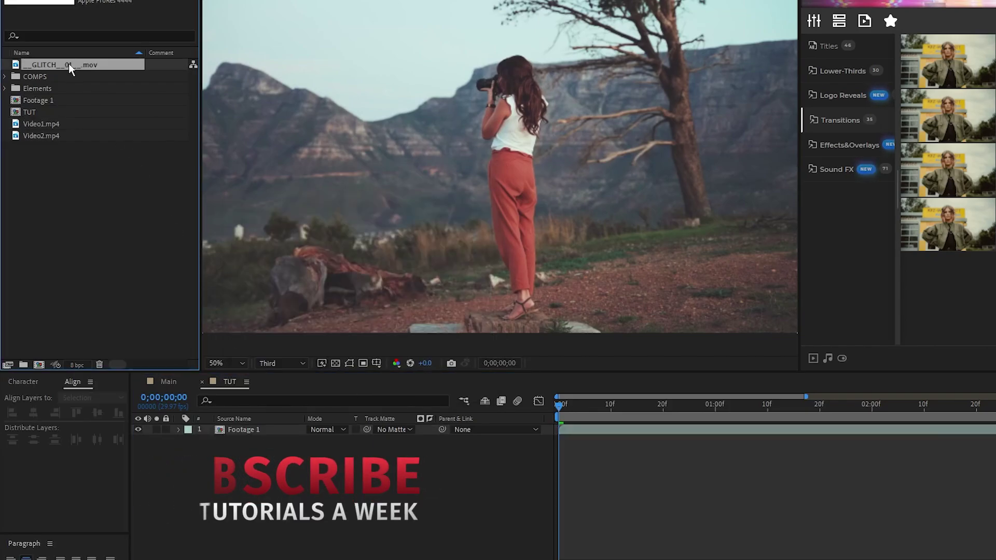
pyautogui.moveTo(48, 64); pyautogui.dragTo(223, 429)
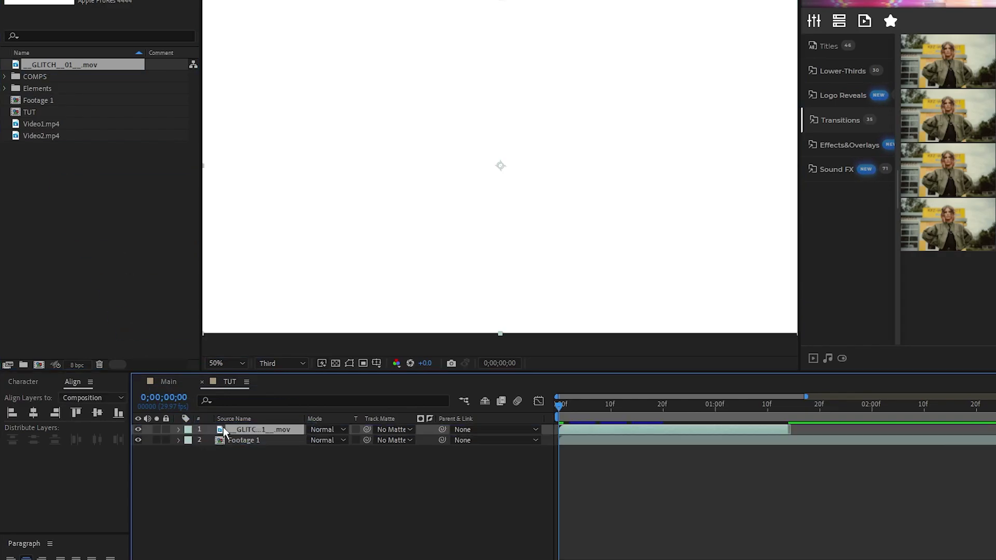
pyautogui.click(236, 439)
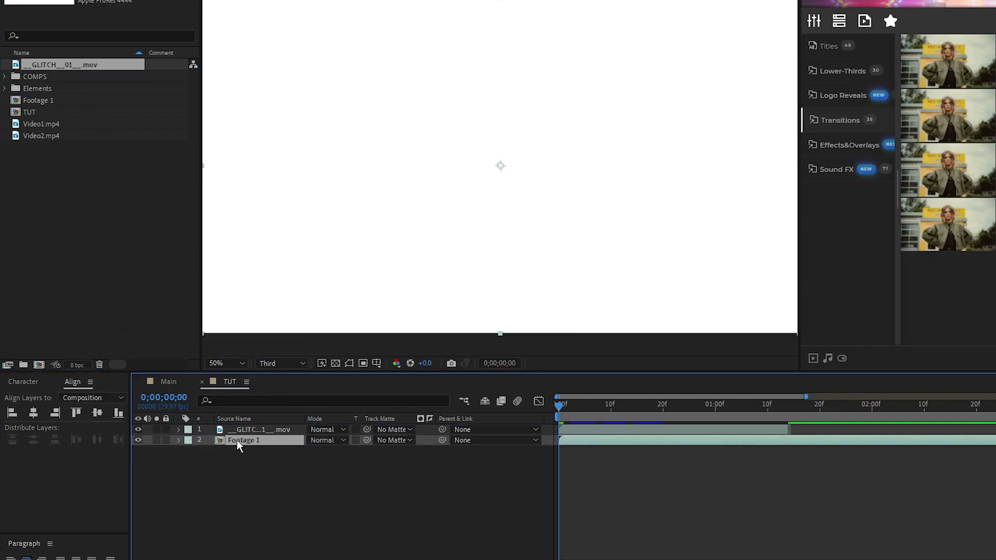
pyautogui.click(390, 439)
pyautogui.click(481, 470)
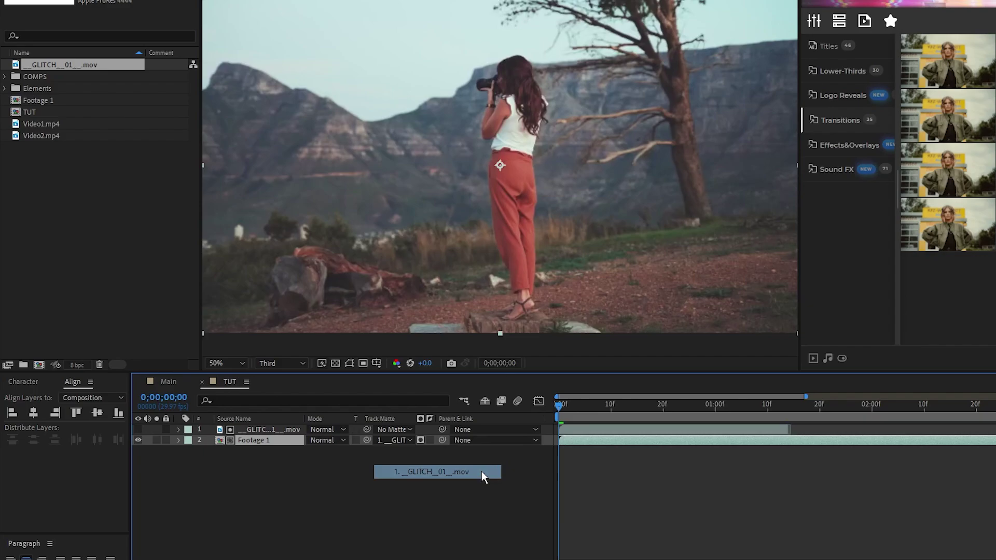
pyautogui.click(608, 409)
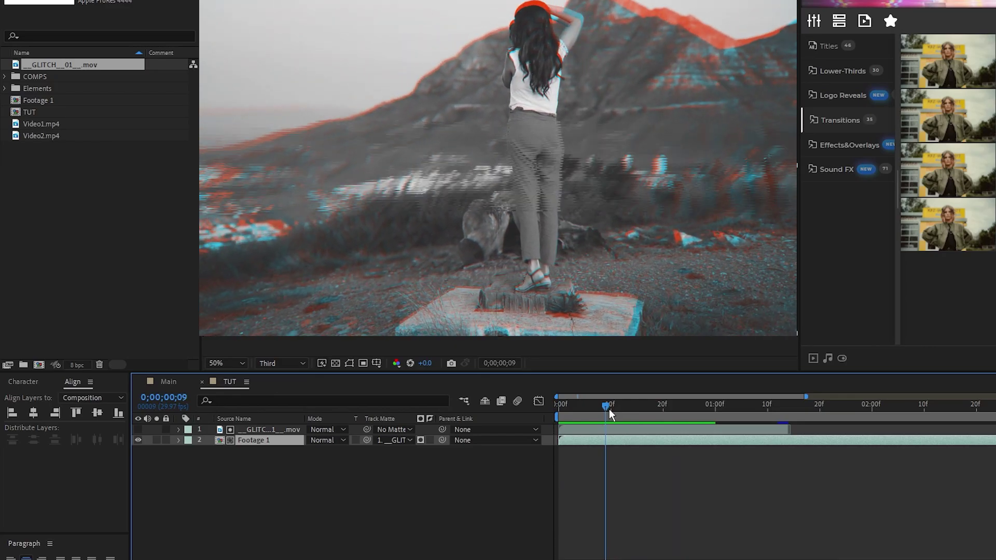
pyautogui.moveTo(609, 408); pyautogui.dragTo(556, 403)
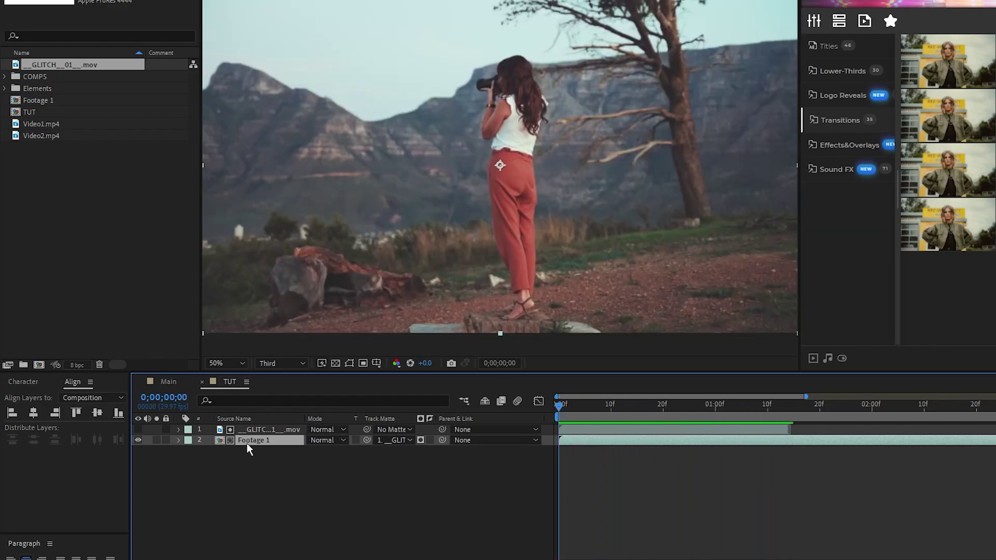
# Duplicate Footage 1 to the top layer with No Matte, starting at 10 frames.
pyautogui.hotkey('ctrl', 'd')
pyautogui.moveTo(248, 443); pyautogui.dragTo(258, 430)
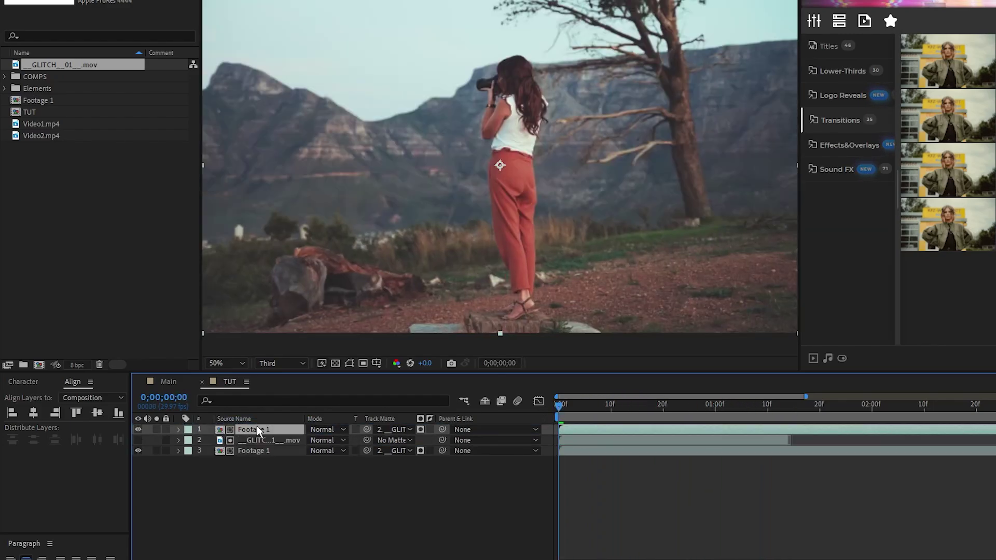
pyautogui.click(389, 430)
pyautogui.click(452, 443)
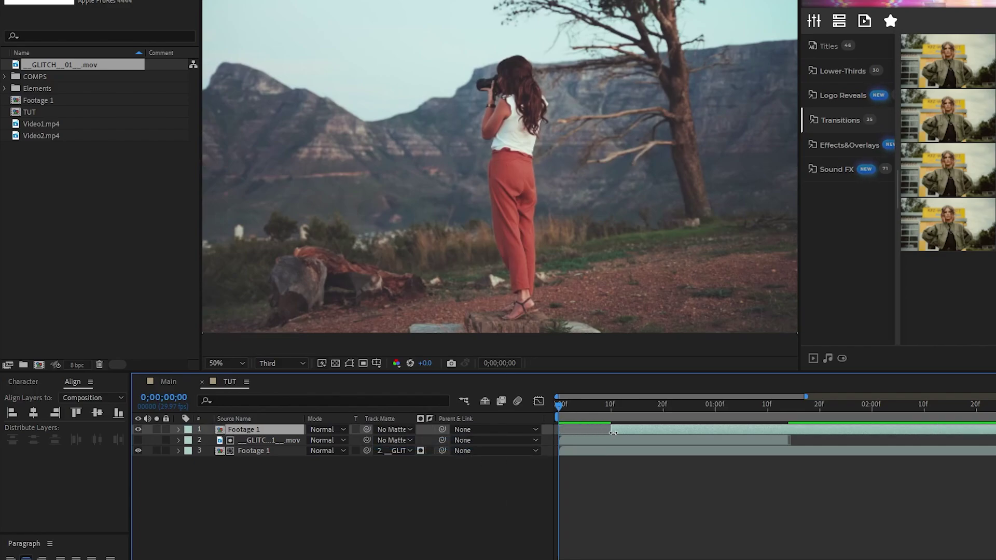
pyautogui.moveTo(563, 409); pyautogui.dragTo(327, 423)
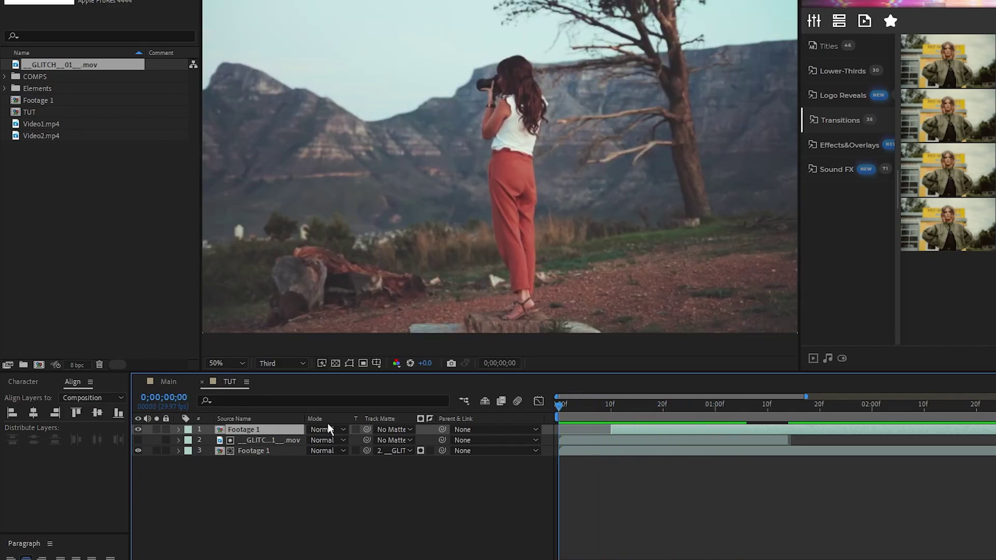
pyautogui.click(258, 440)
# Duplicate the GLITCH clip to the top and enable Time Remapping on it.
pyautogui.hotkey('ctrl', 'd')
pyautogui.moveTo(258, 441); pyautogui.dragTo(257, 427)
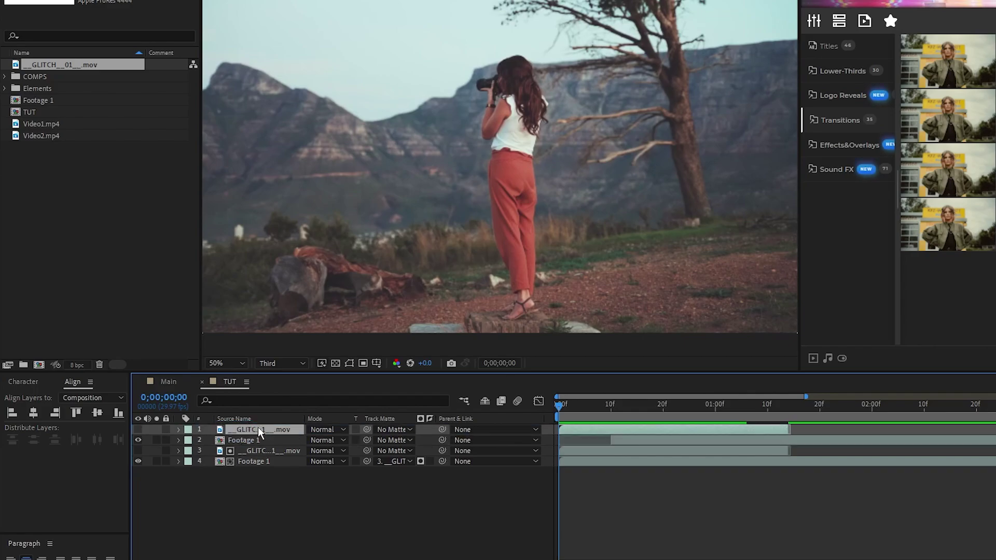
pyautogui.rightClick(257, 427)
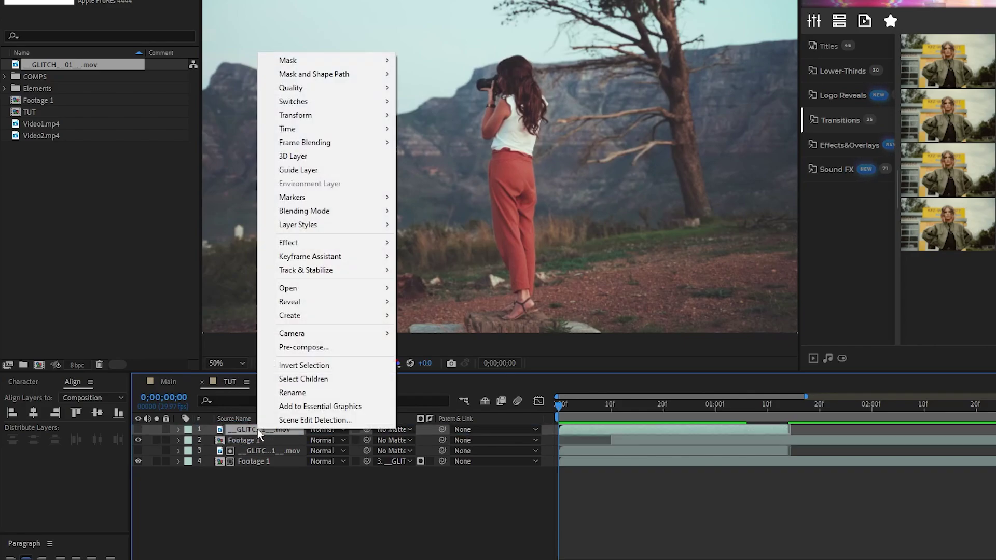
pyautogui.moveTo(372, 132)
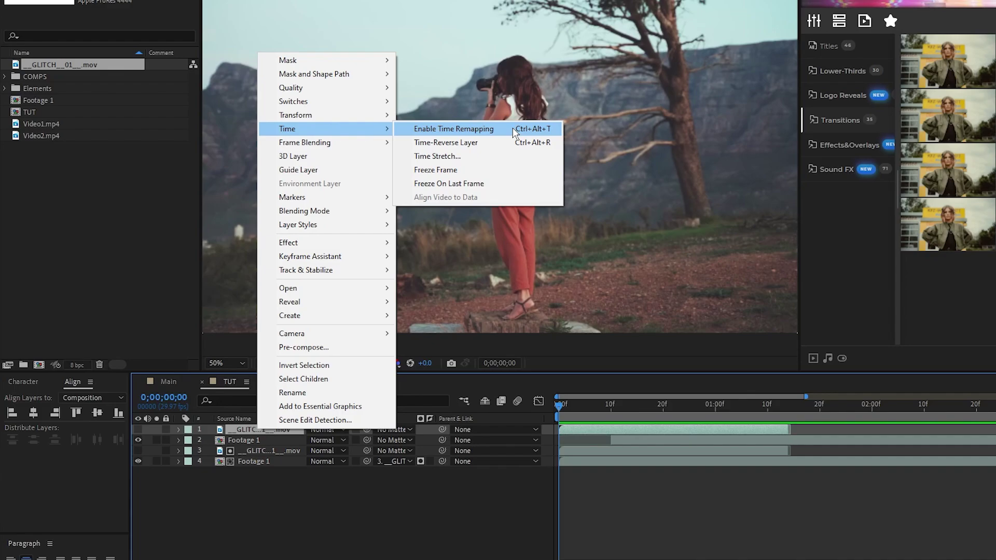
pyautogui.click(512, 128)
# Add a loopOut() expression to the GLITCH copy's Time Remap so it loops.
pyautogui.press('-')
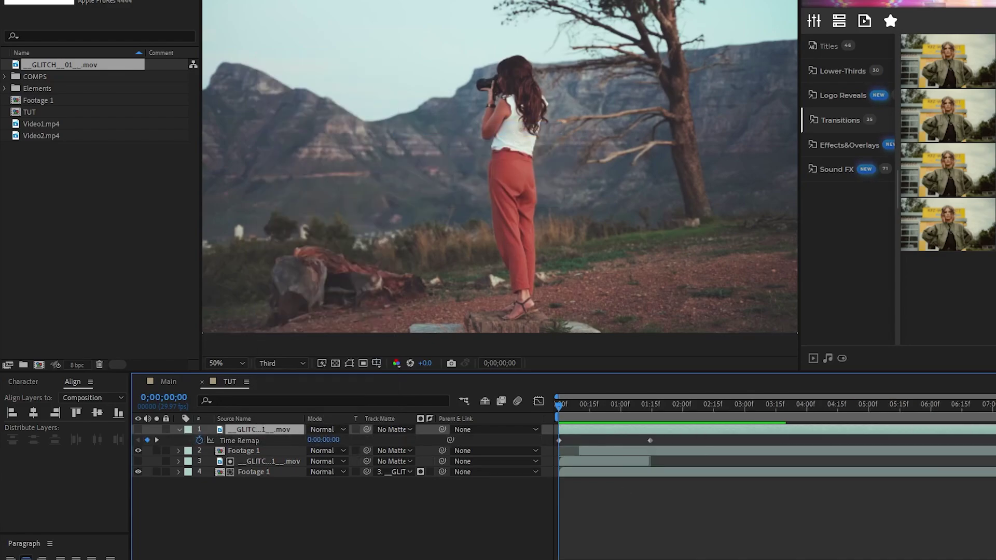
pyautogui.keyDown('alt'); pyautogui.click(200, 439); pyautogui.keyUp('alt')
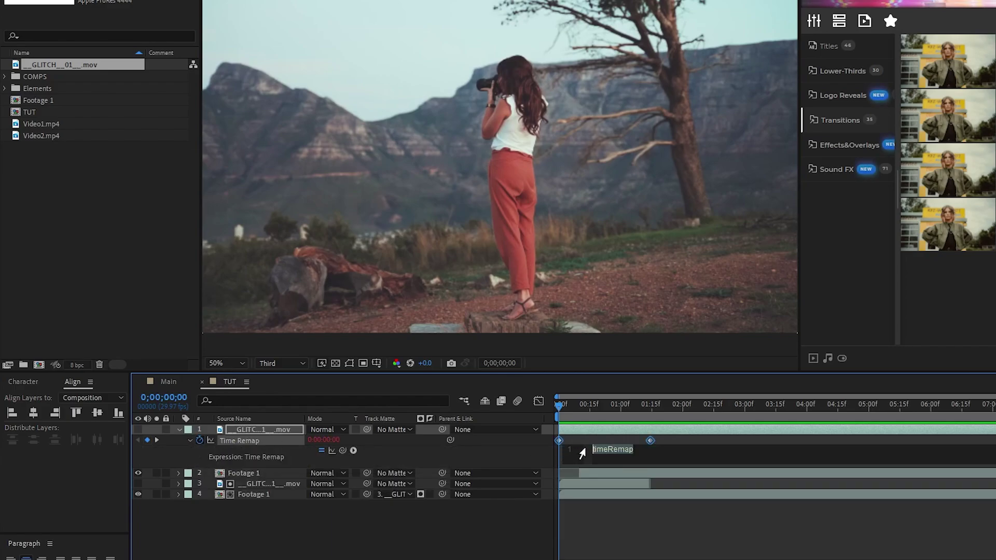
pyautogui.write('loopOut()')
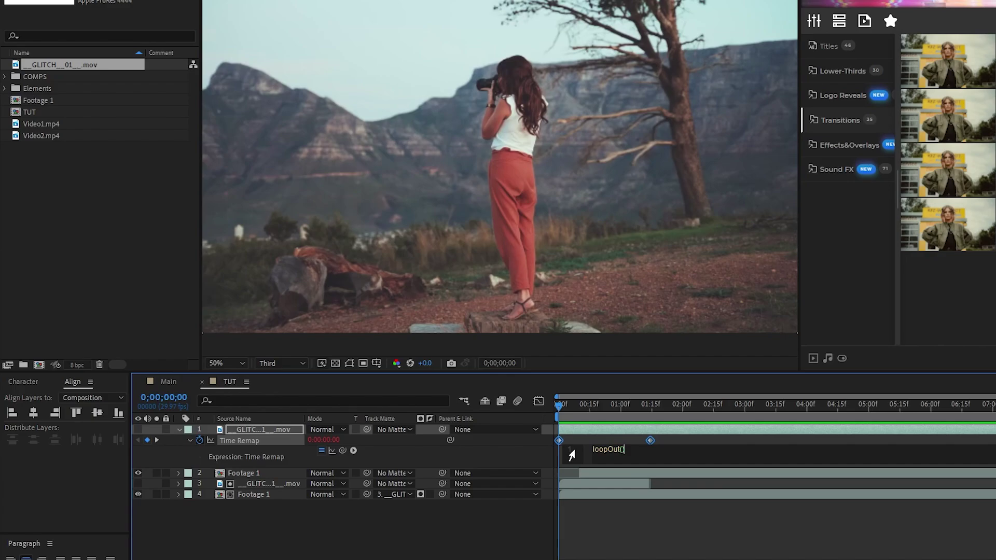
pyautogui.moveTo(560, 410); pyautogui.dragTo(582, 418)
pyautogui.press('Home')
# Hide the looping GLITCH layer and apply Tint to make Footage 1 black and white.
pyautogui.click(138, 430)
pyautogui.click(179, 429)
pyautogui.click(236, 441)
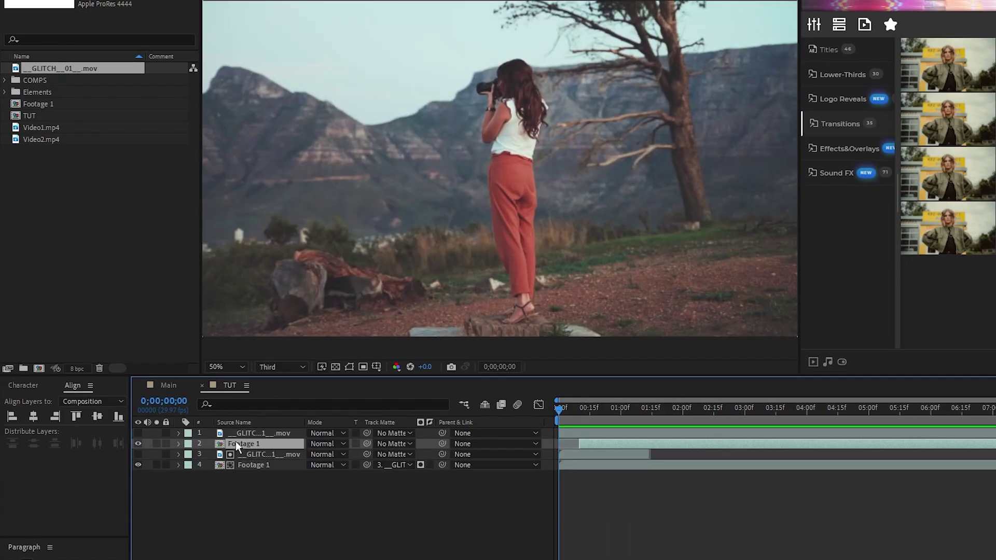
pyautogui.click(132, 7)
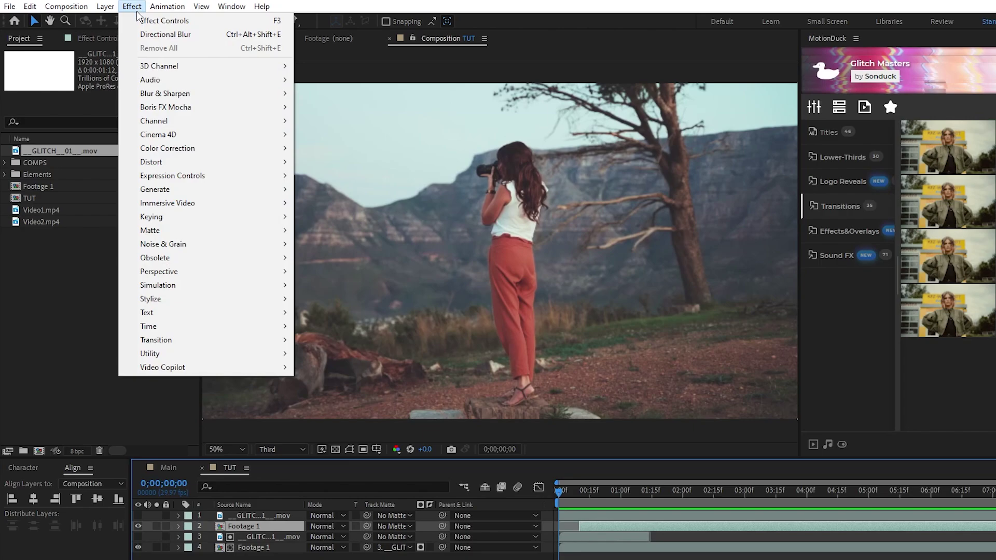
pyautogui.moveTo(201, 148)
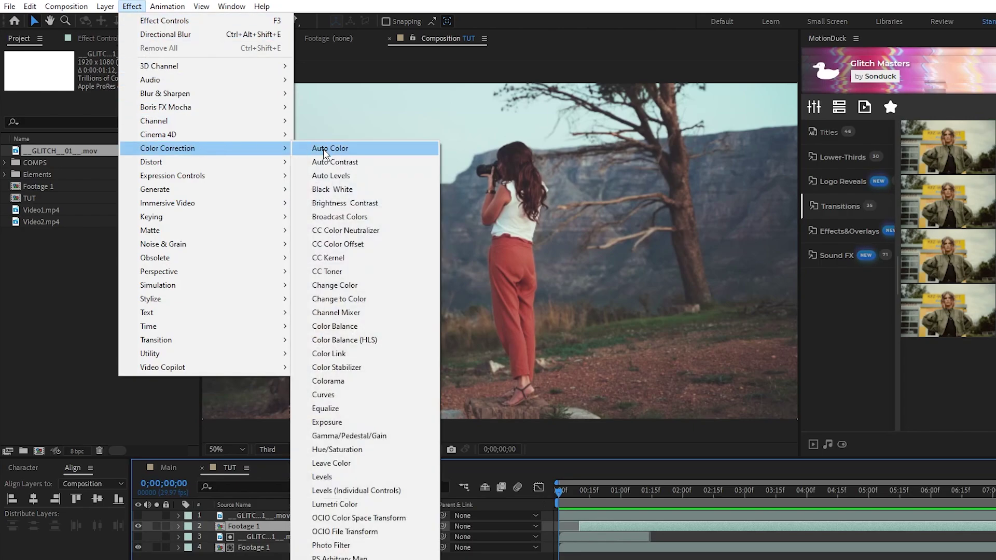
pyautogui.click(363, 544)
# Add a Displacement Map effect to the upper Footage 1 layer.
pyautogui.click(132, 6)
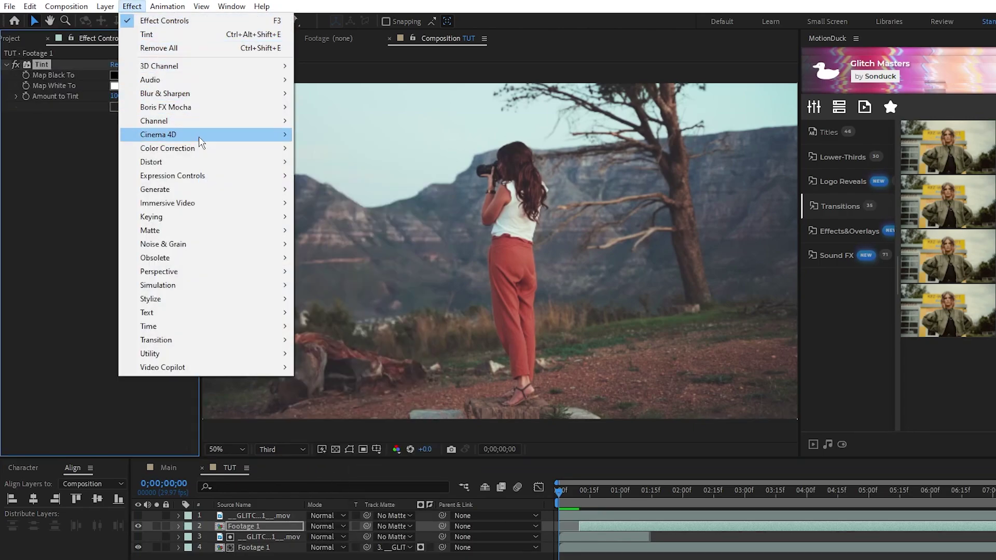
pyautogui.moveTo(218, 162)
pyautogui.click(398, 403)
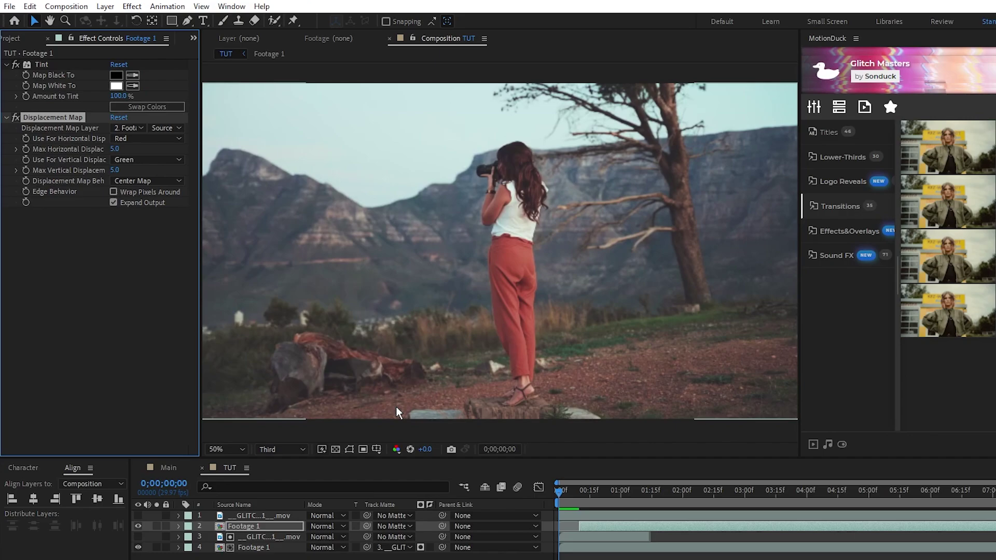
pyautogui.click(44, 66)
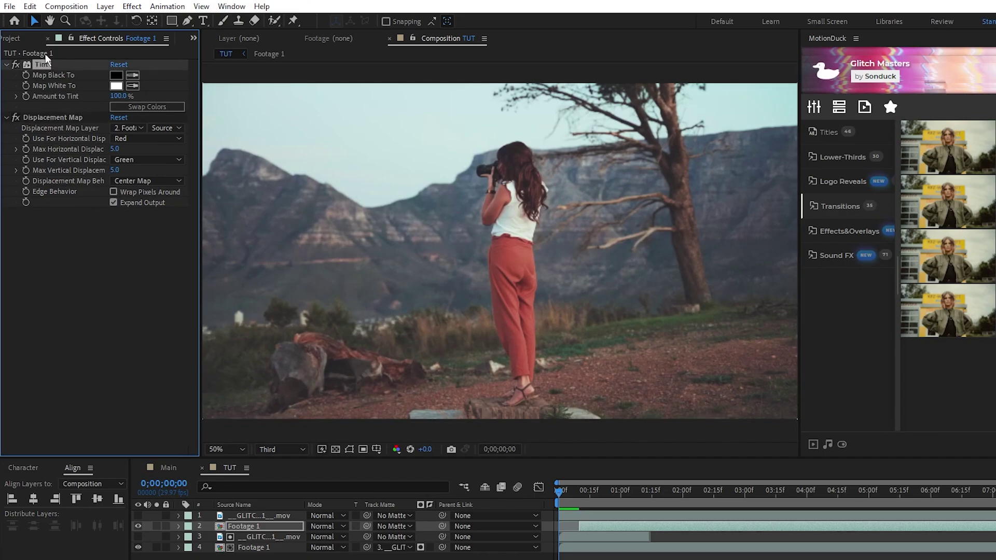
pyautogui.click(247, 552)
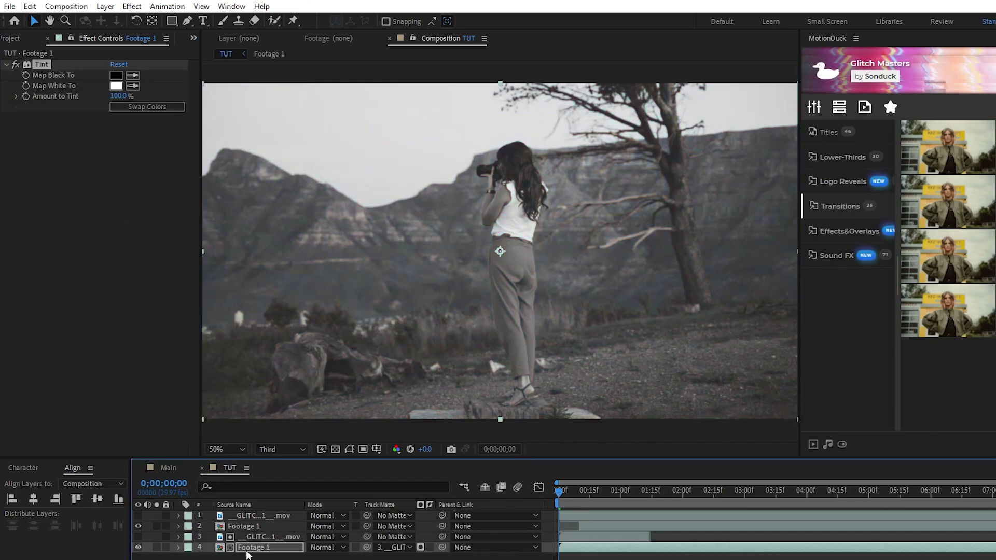
pyautogui.click(245, 526)
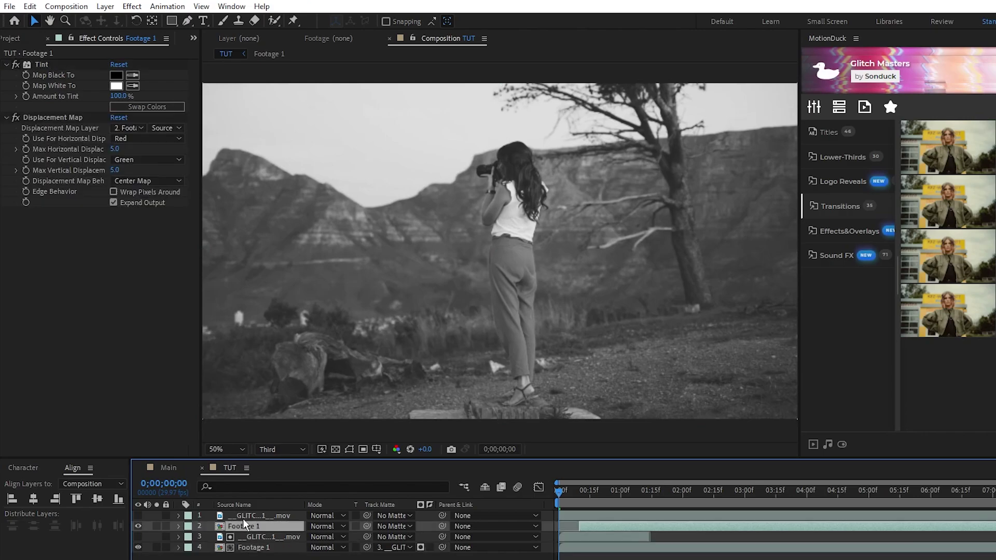
# Set the displacement map layer to the top GLITCH clip with maximum vertical displacement 10.
pyautogui.click(115, 129)
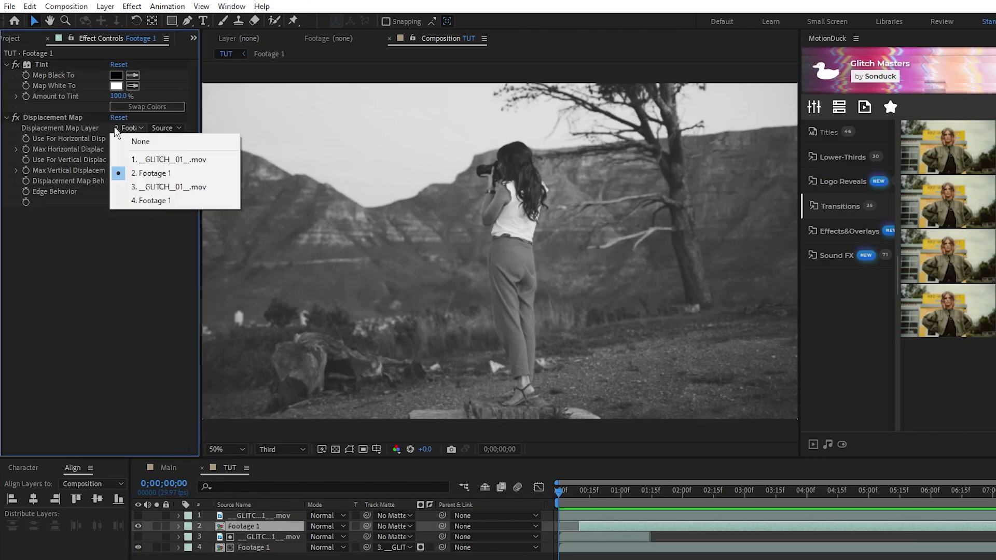
pyautogui.click(216, 160)
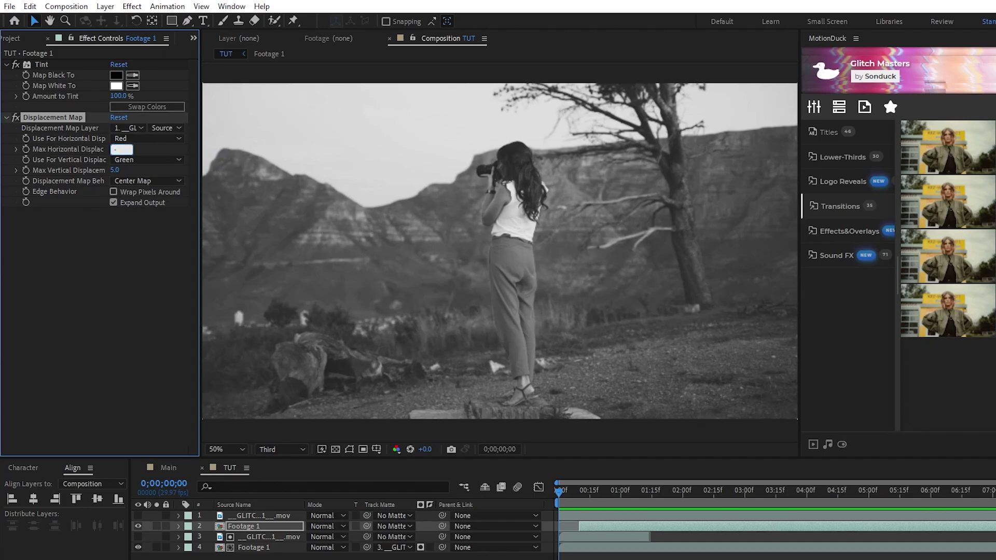
pyautogui.click(119, 170)
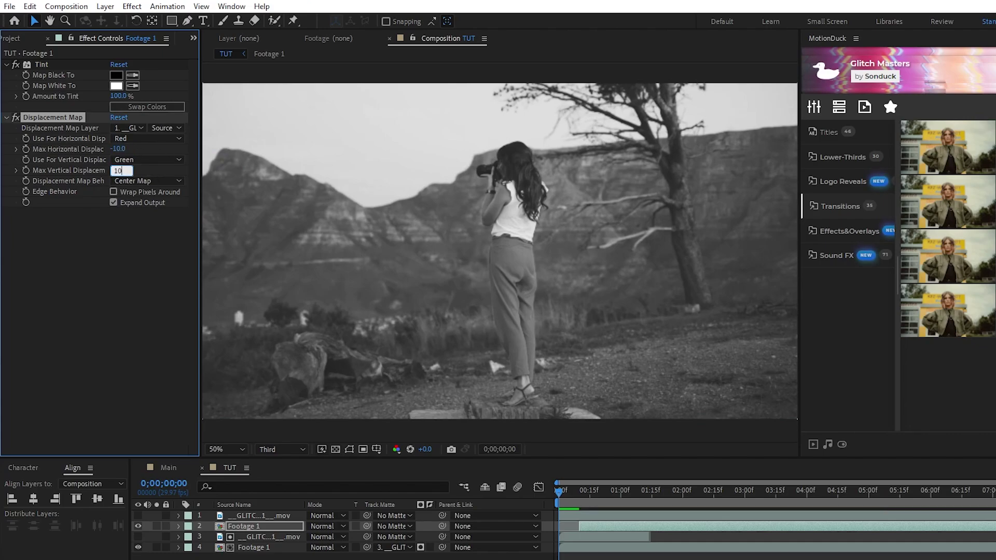
pyautogui.write('10')
pyautogui.click(164, 172)
# Add an adjustment layer and place it below the GLITCH layer.
pyautogui.click(105, 6)
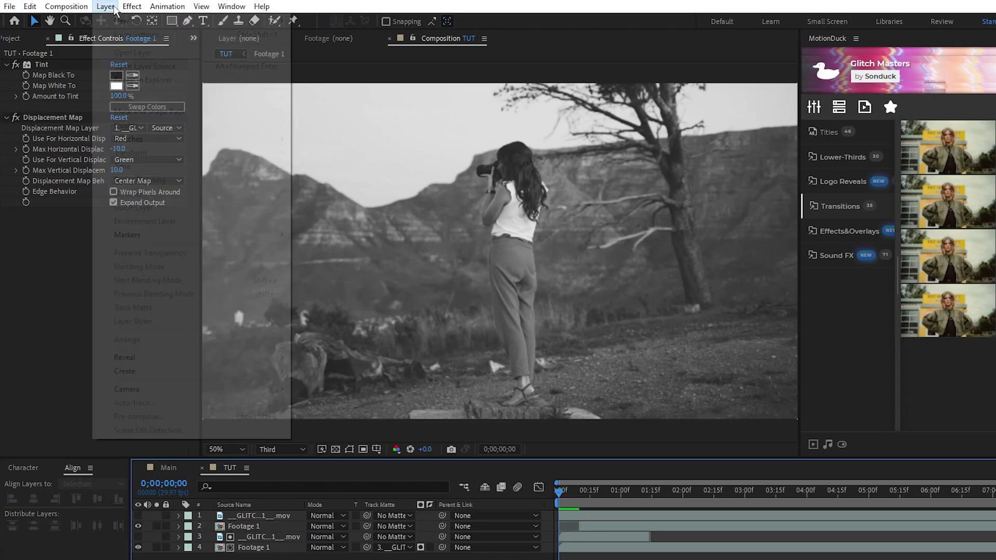
pyautogui.moveTo(259, 21)
pyautogui.click(421, 105)
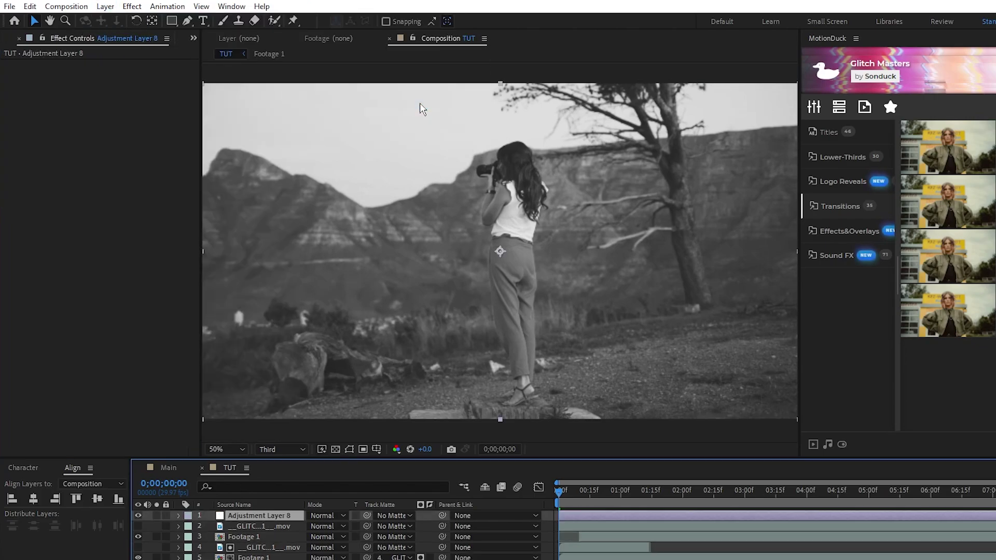
pyautogui.moveTo(270, 520); pyautogui.dragTo(273, 534)
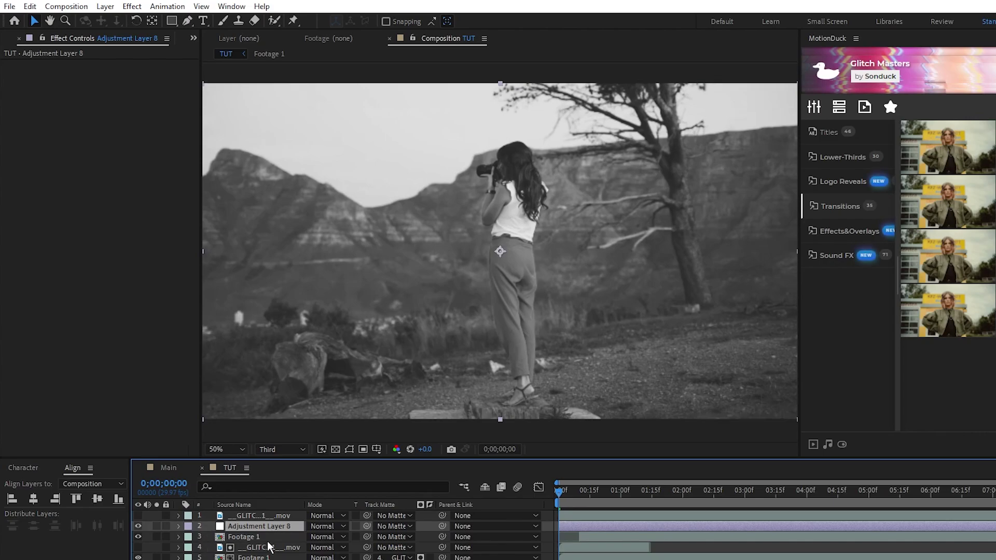
# Add Optics Compensation, 3D Glasses and Transform effects to the adjustment layer.
pyautogui.click(132, 6)
pyautogui.moveTo(223, 163)
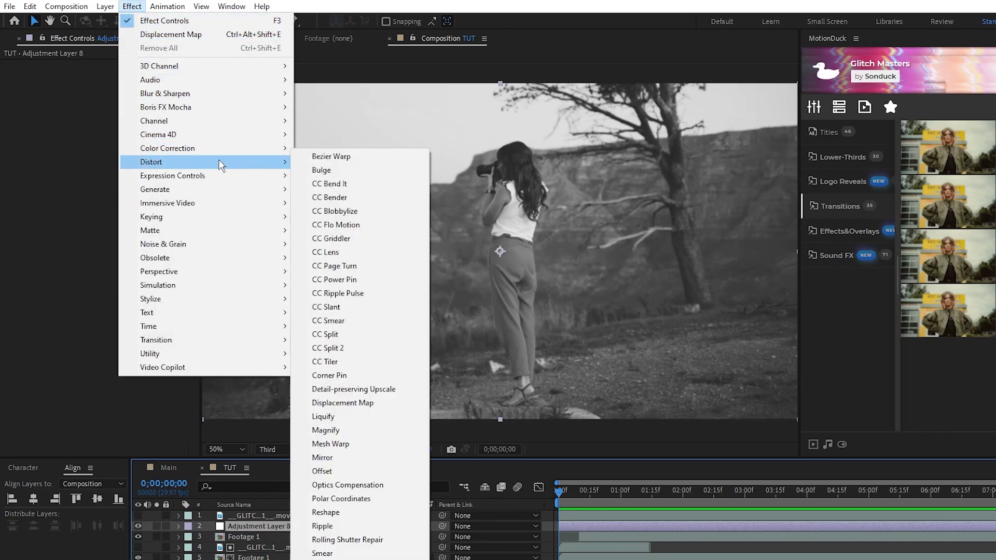
pyautogui.click(349, 485)
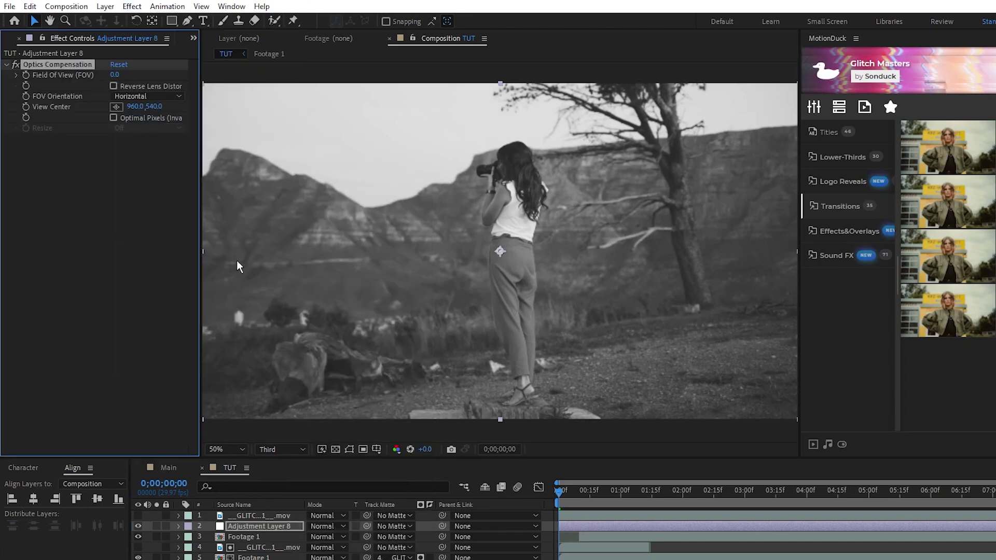
pyautogui.click(133, 7)
pyautogui.moveTo(249, 272)
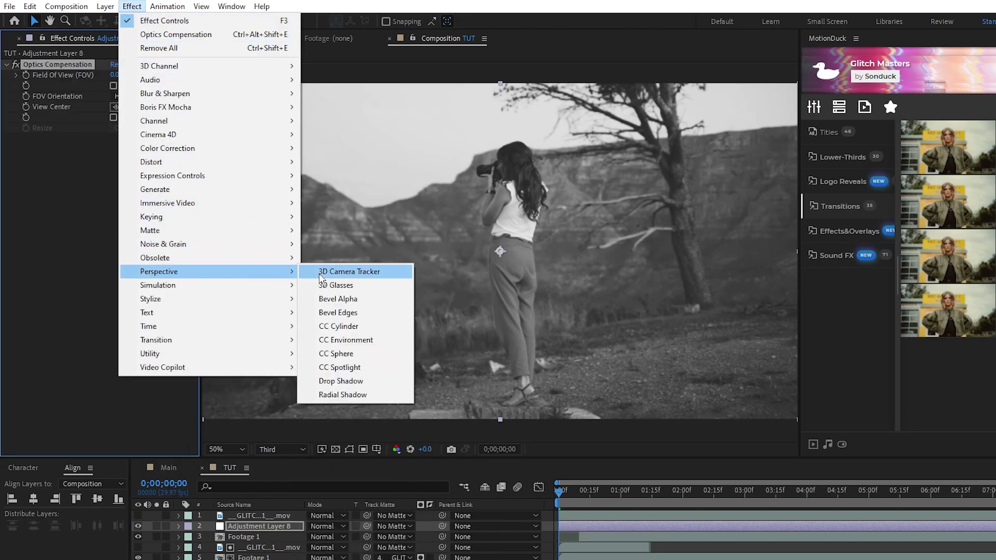
pyautogui.click(397, 293)
pyautogui.click(132, 7)
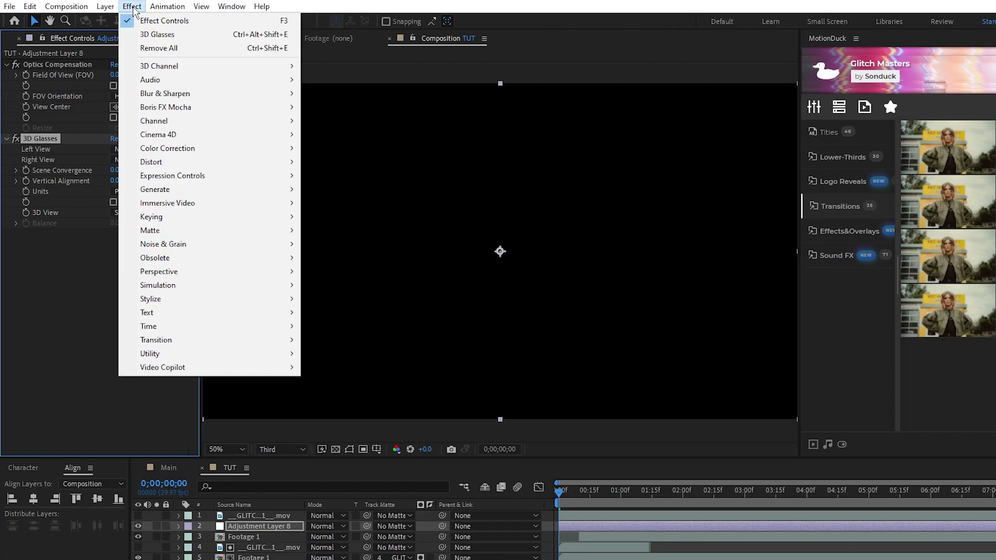
pyautogui.moveTo(211, 160)
pyautogui.click(369, 559)
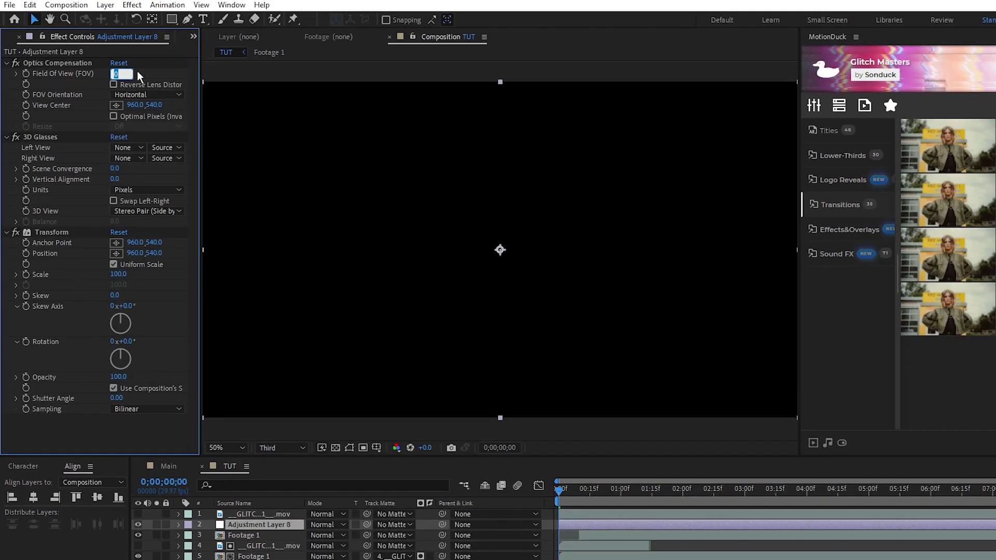
# Set Optics Compensation field of view to 50 with Reverse Lens Distortion on.
pyautogui.write('50')
pyautogui.press('Return')
pyautogui.click(114, 85)
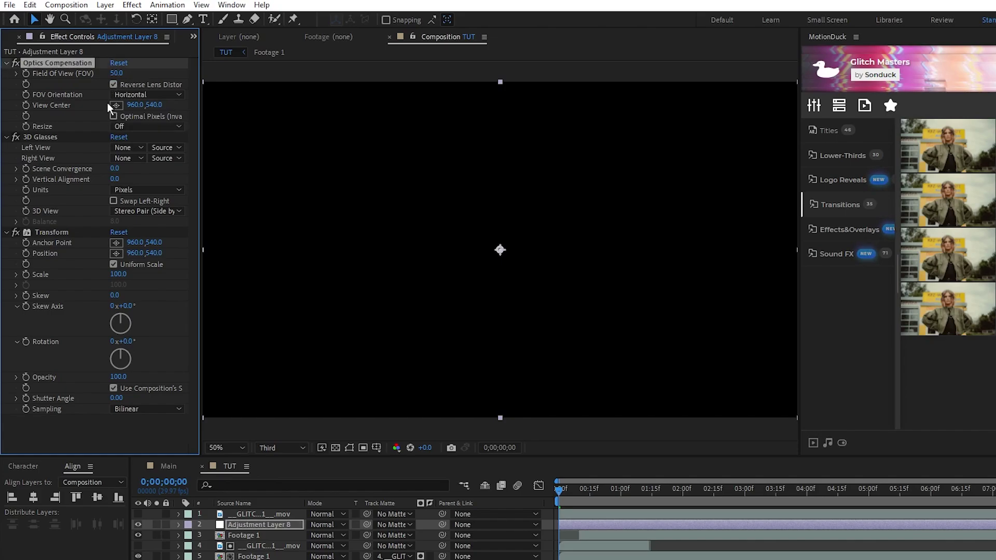
# Set 3D Glasses left view to Adjustment Layer 8, Balanced Colored Red Blue, and Transform scale to 105.
pyautogui.click(139, 150)
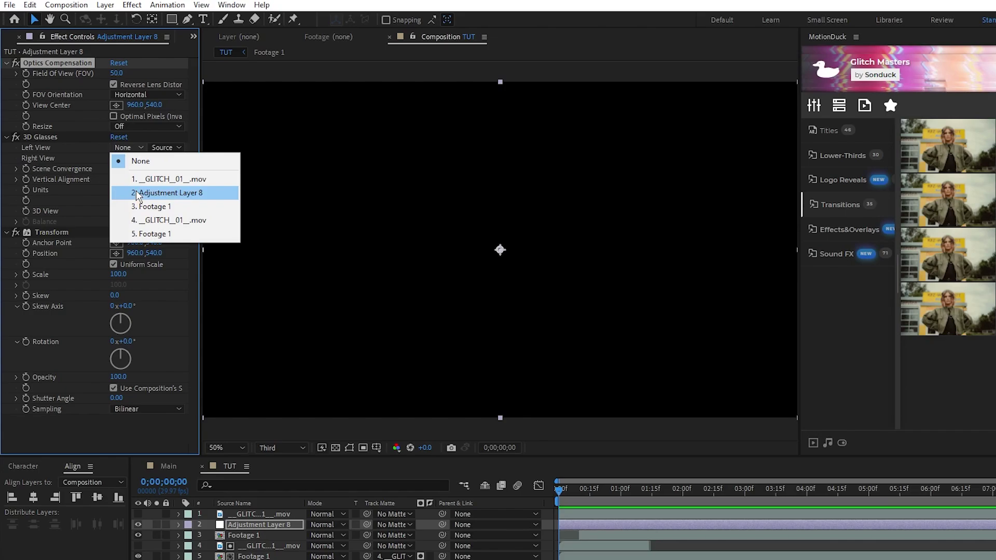
pyautogui.click(212, 195)
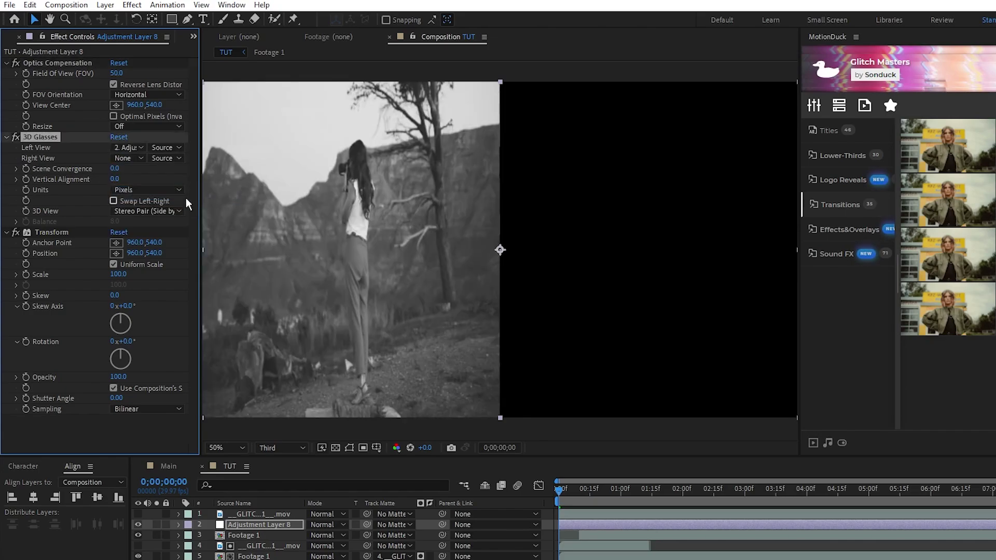
pyautogui.click(133, 214)
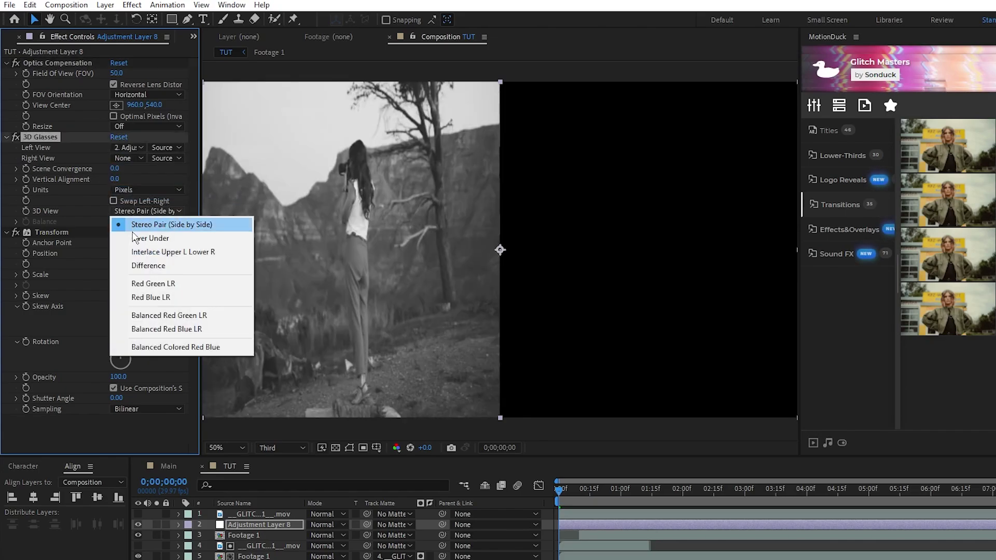
pyautogui.click(235, 347)
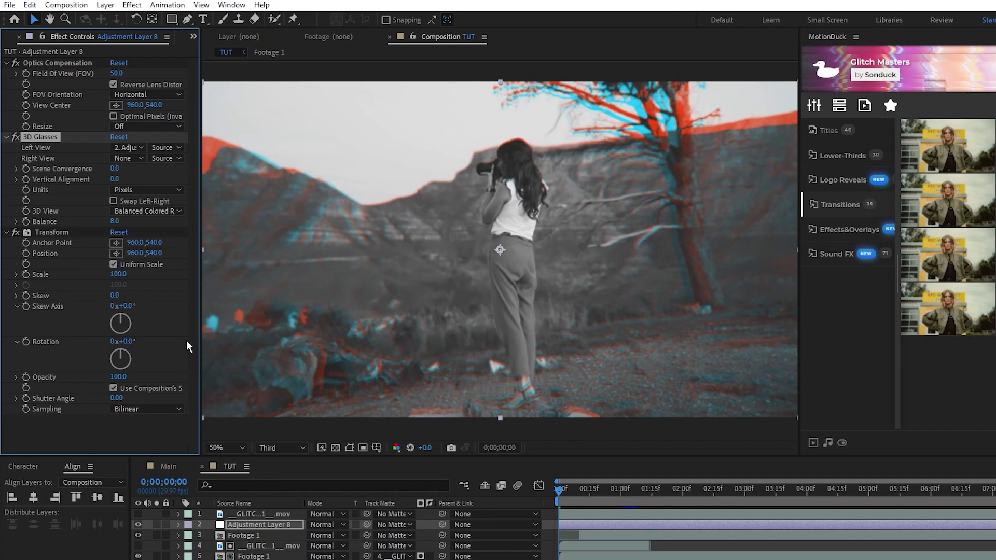
pyautogui.write('105')
pyautogui.press('Return')
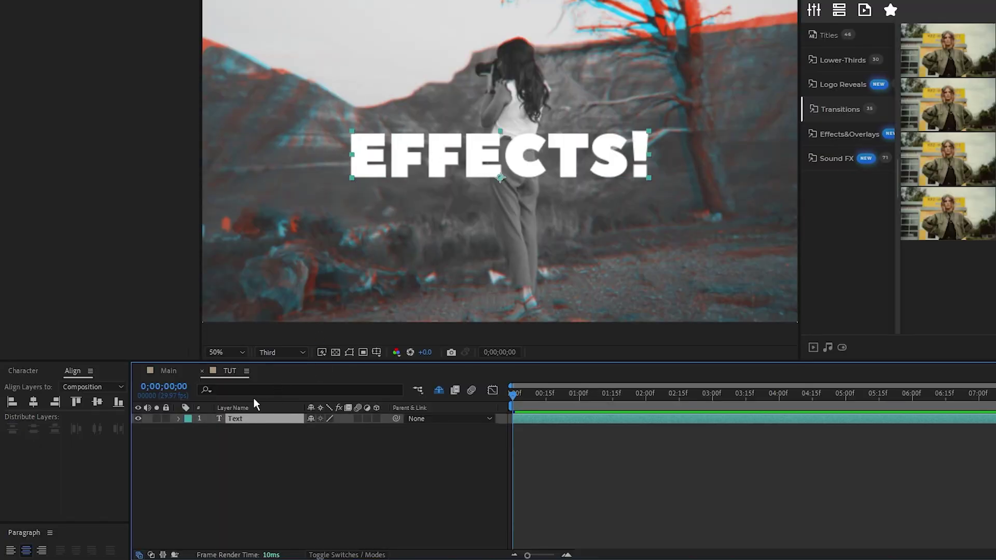
# Add an Opacity animator at 0% and keyframe the range Offset from 0 to 100% by 1;10.
pyautogui.click(384, 429)
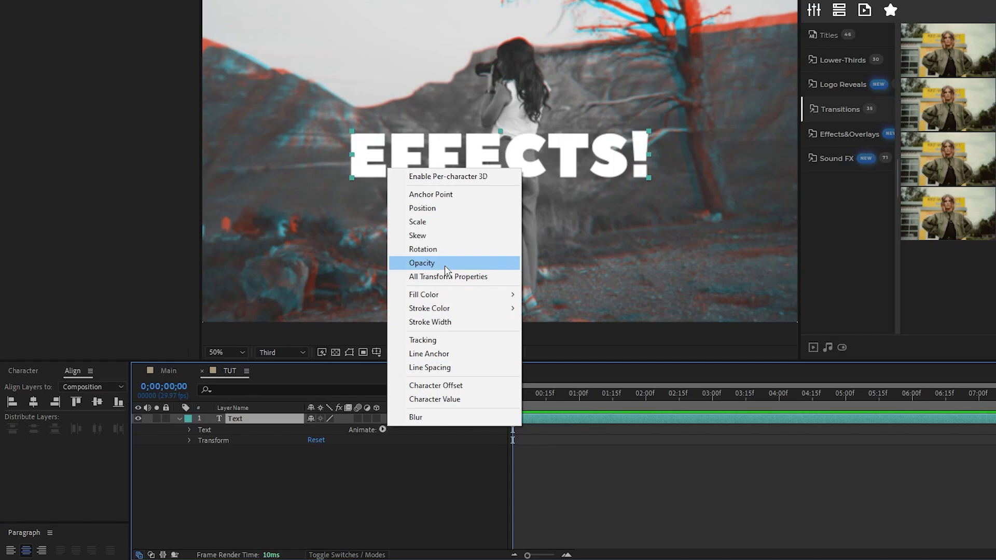
pyautogui.click(498, 264)
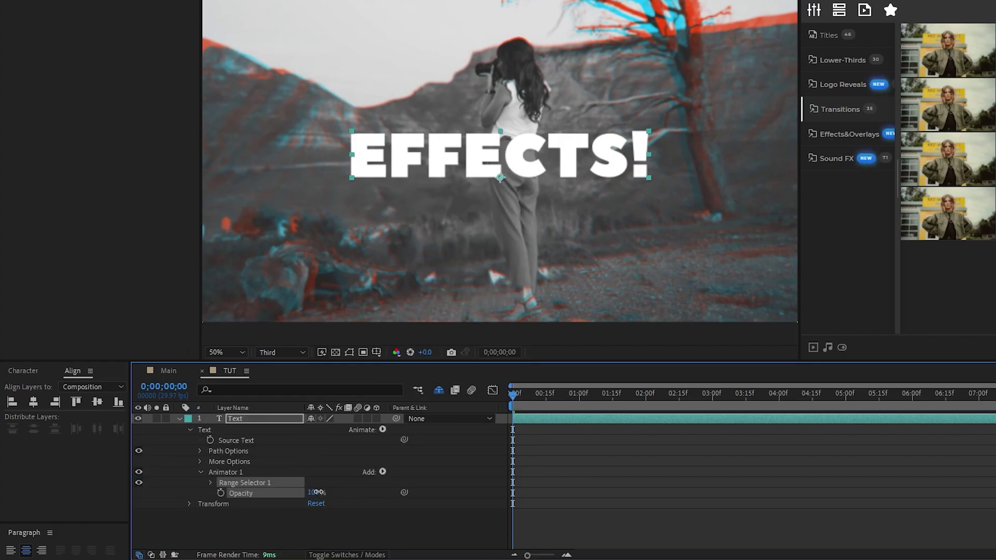
pyautogui.moveTo(318, 492); pyautogui.dragTo(236, 493)
pyautogui.click(211, 482)
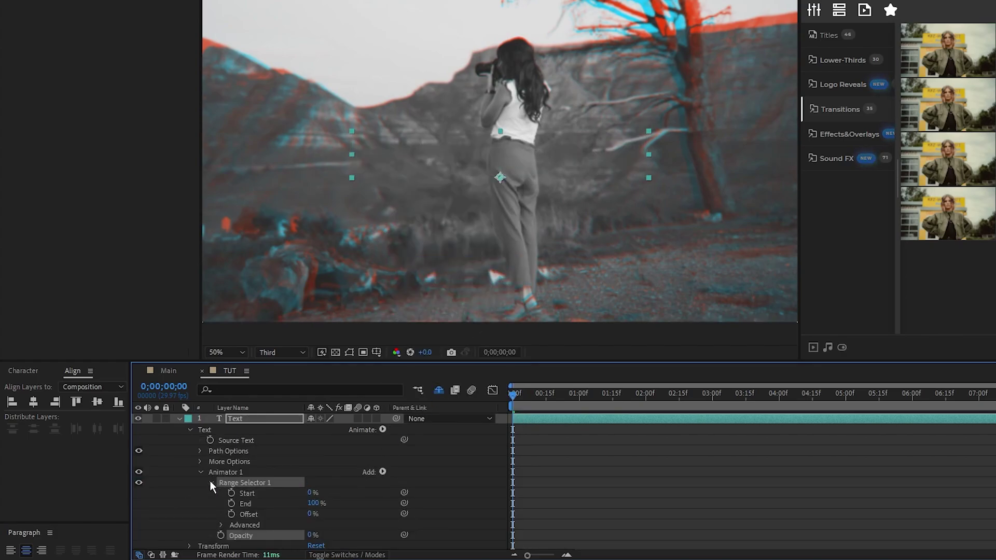
pyautogui.click(231, 512)
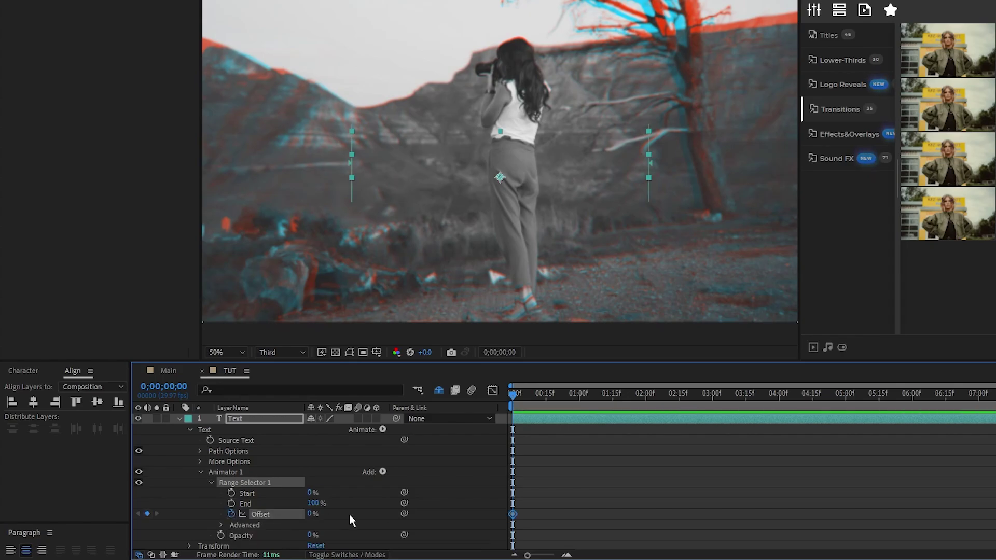
pyautogui.press('space')
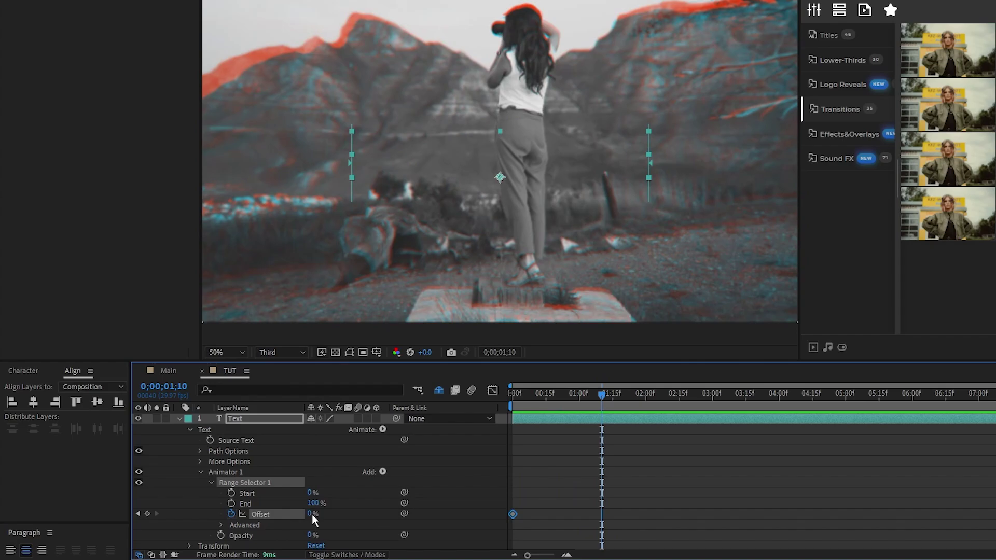
pyautogui.moveTo(312, 514); pyautogui.dragTo(372, 516)
pyautogui.click(443, 518)
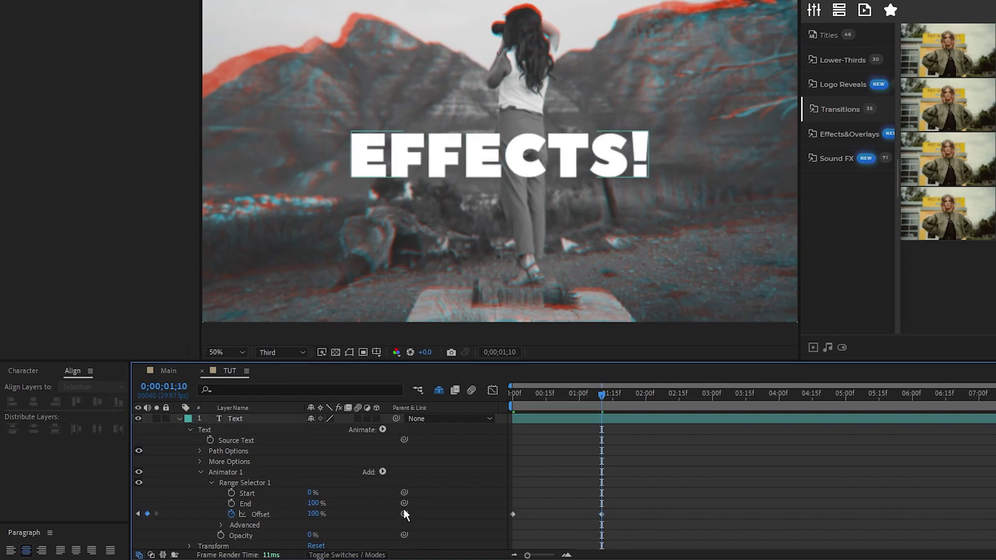
# Turn on Randomize Order and give Random Seed the expression time*1000.
pyautogui.click(221, 524)
pyautogui.scroll(-3, 249, 521)
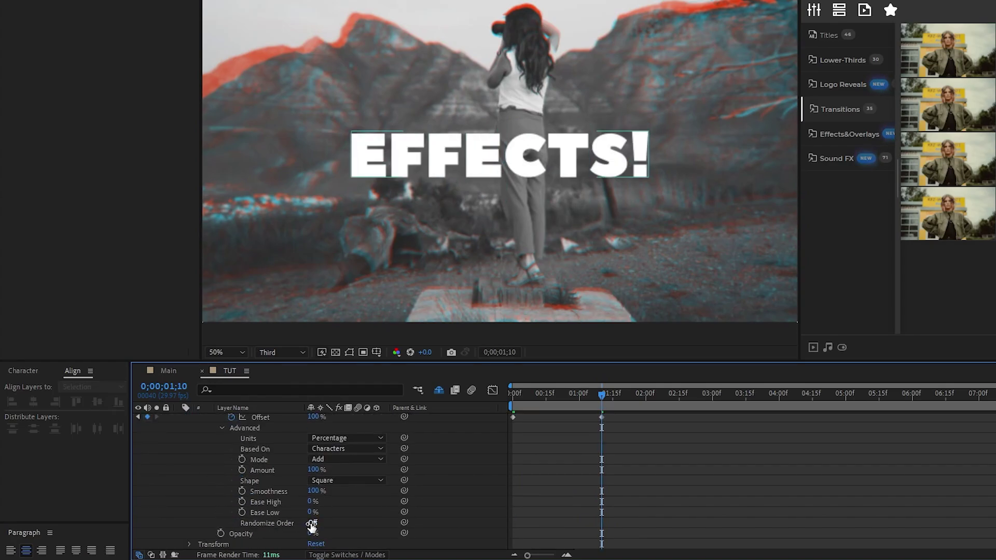
pyautogui.click(311, 523)
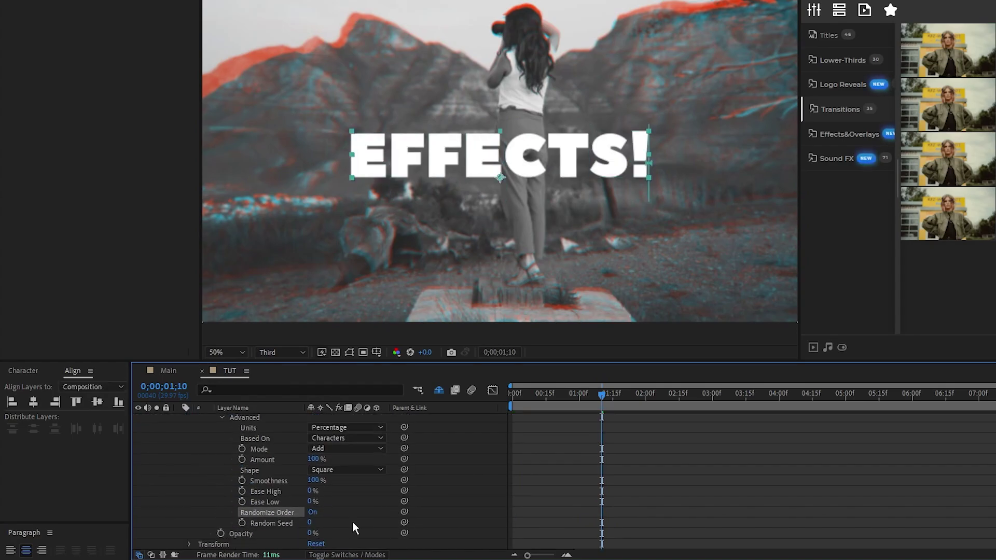
pyautogui.keyDown('alt'); pyautogui.click(243, 523); pyautogui.keyUp('alt')
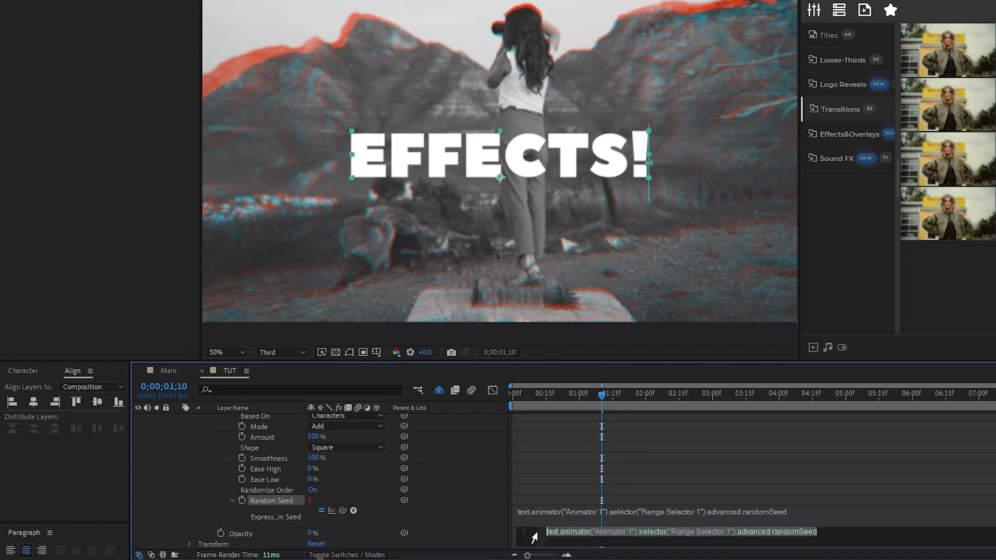
pyautogui.write('time*')
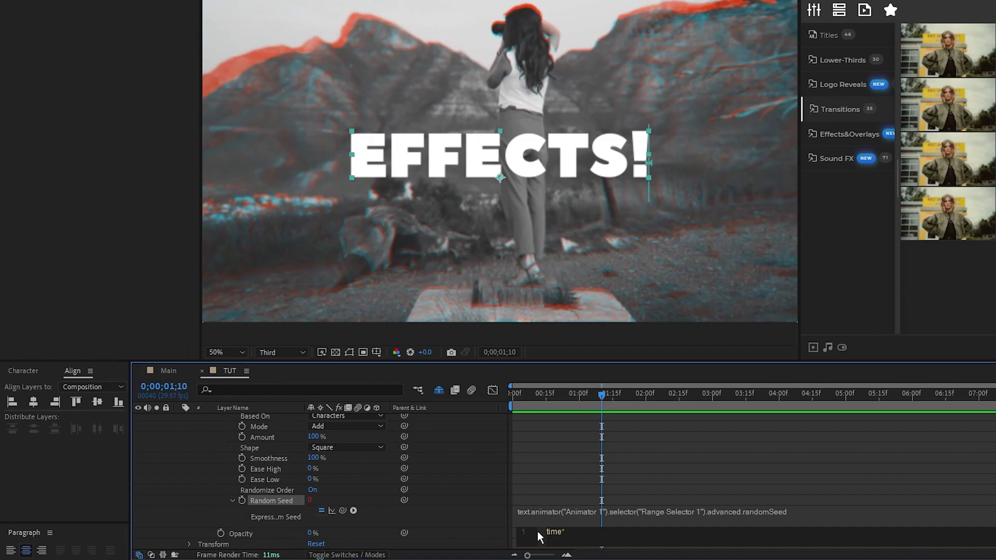
pyautogui.write('1000')
pyautogui.click(521, 438)
pyautogui.moveTo(519, 399); pyautogui.dragTo(626, 408)
pyautogui.scroll(5, 272, 441)
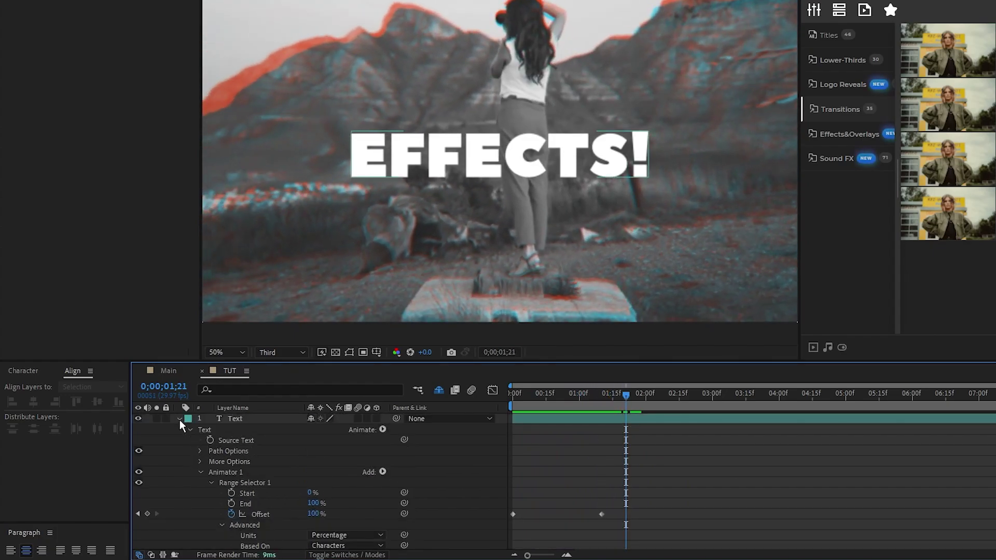
# Add Optics Compensation and 3D Glasses effects to the text layer.
pyautogui.click(179, 418)
pyautogui.click(245, 418)
pyautogui.click(132, 4)
pyautogui.moveTo(156, 160)
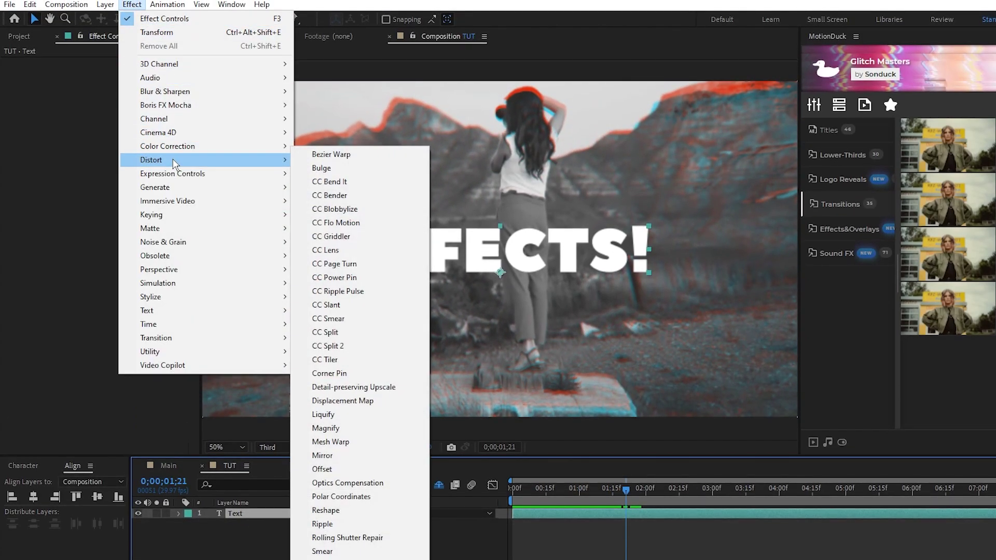
pyautogui.click(381, 483)
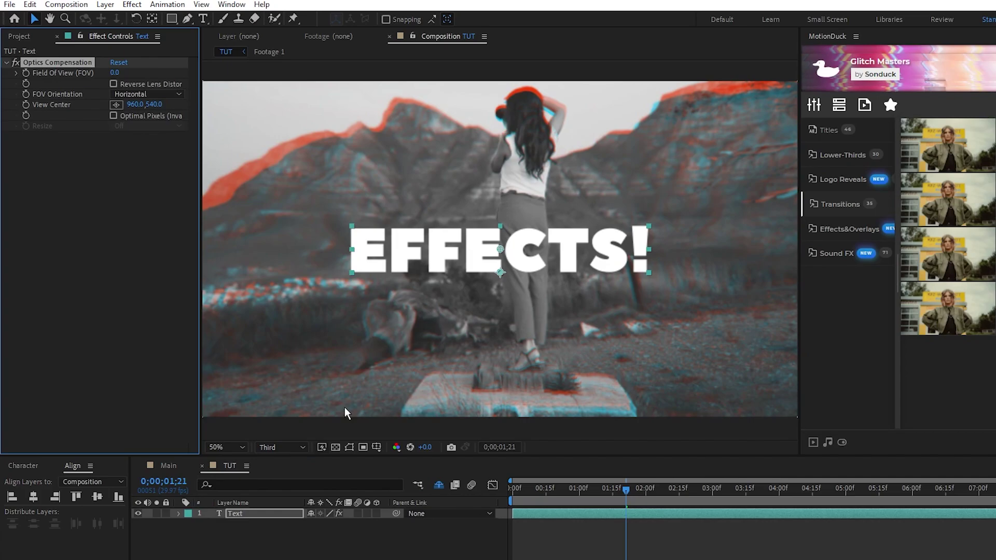
pyautogui.click(132, 4)
pyautogui.moveTo(270, 269)
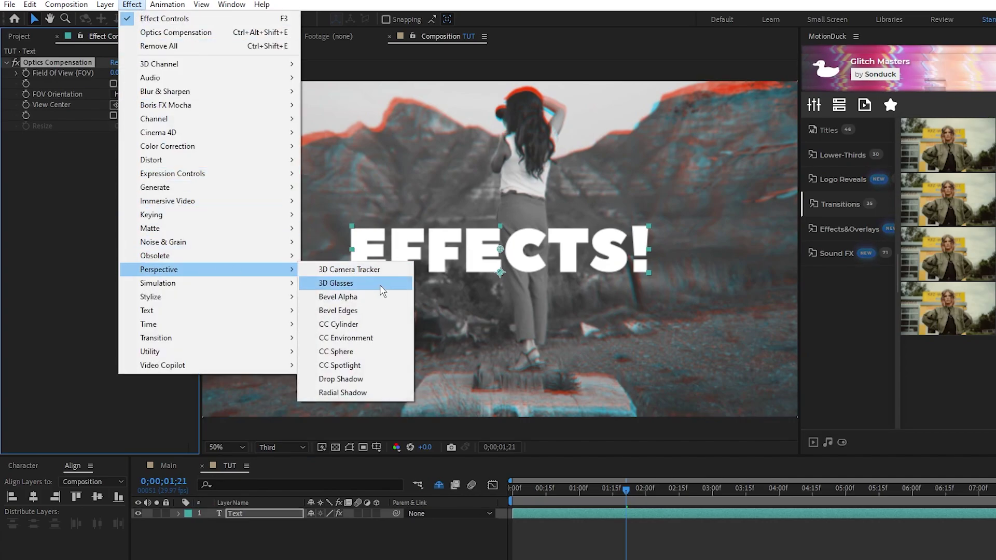
pyautogui.click(381, 287)
# Add Displacement Map and Directional Blur effects to the text layer.
pyautogui.click(131, 4)
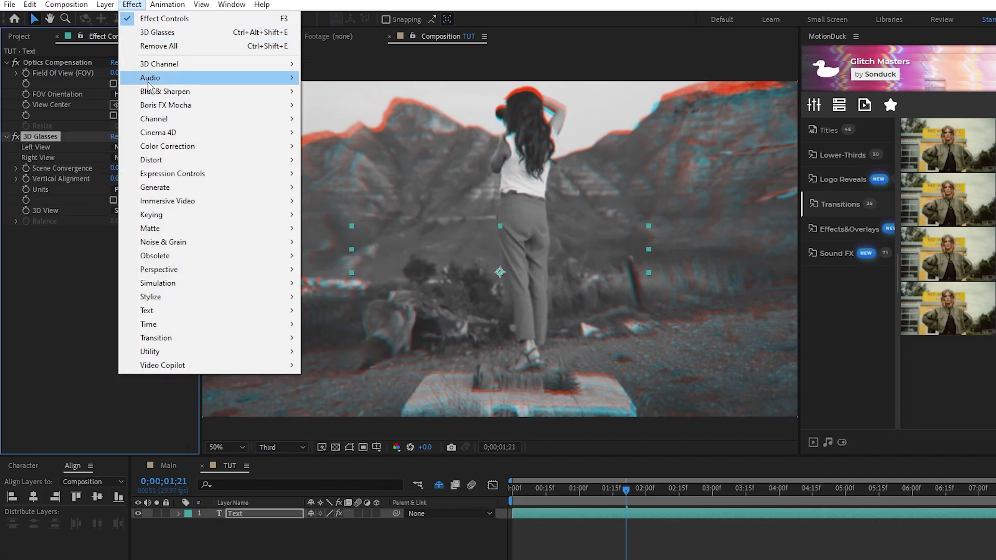
pyautogui.moveTo(280, 160)
pyautogui.click(398, 400)
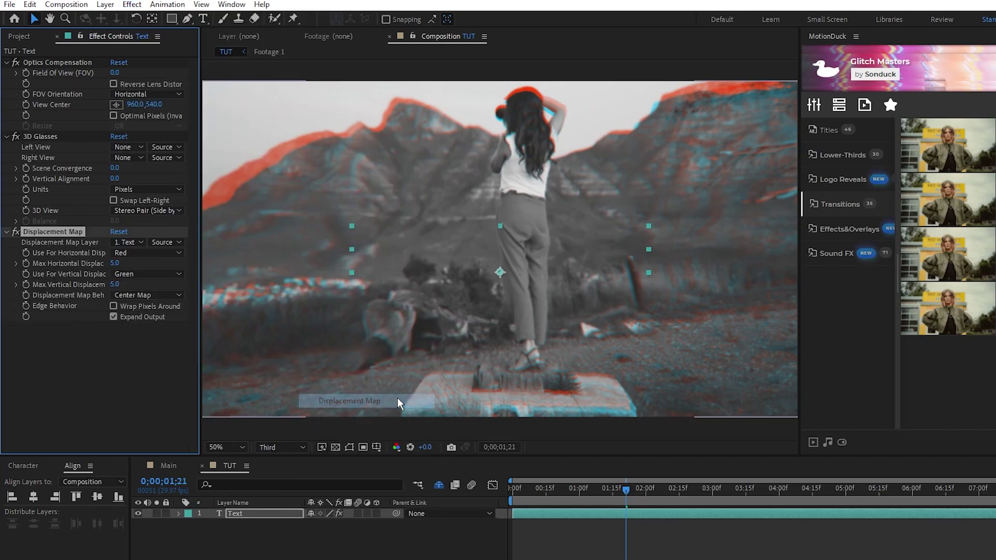
pyautogui.click(131, 4)
pyautogui.moveTo(248, 96)
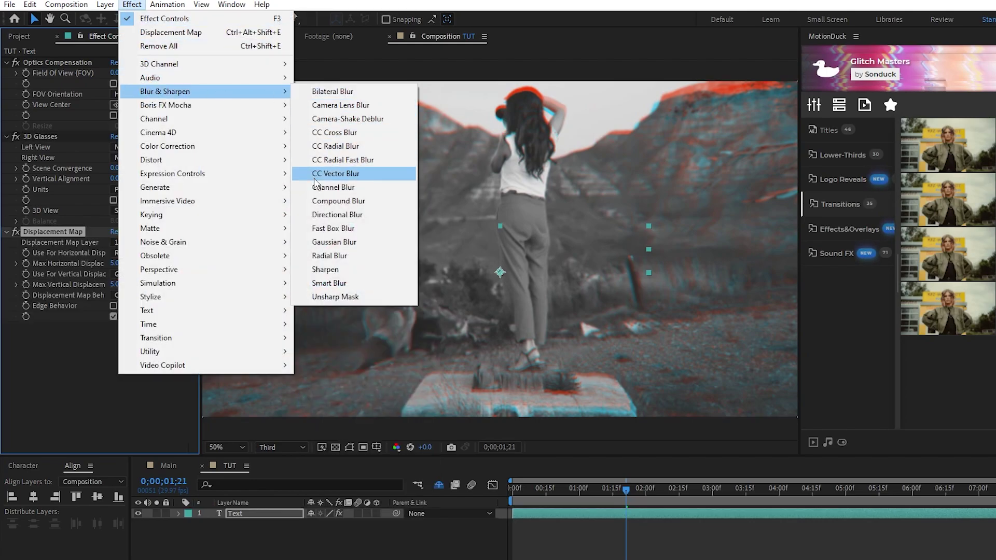
pyautogui.click(390, 218)
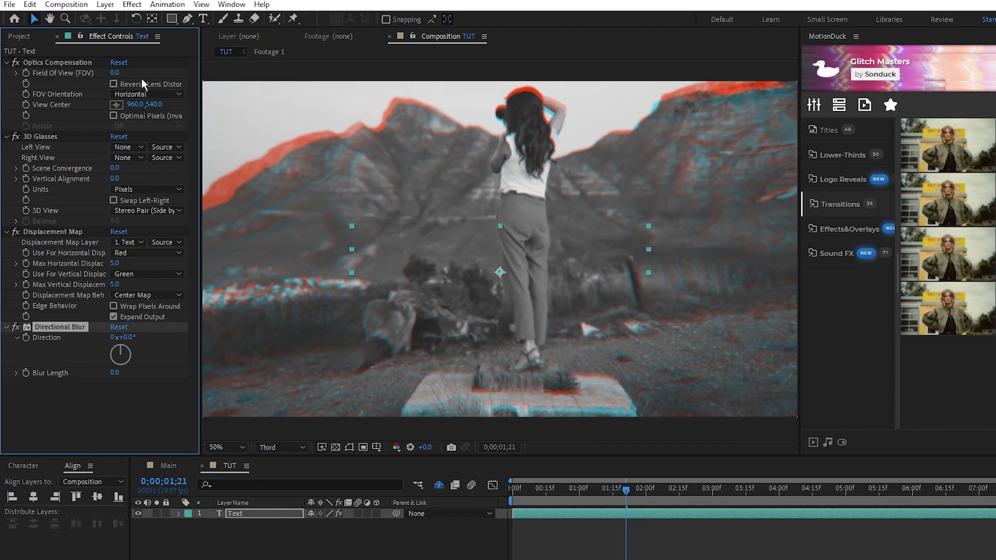
# Set field of view to 28, 3D left view to the Text layer, Balanced Colored Red Blue.
pyautogui.write('28')
pyautogui.press('Return')
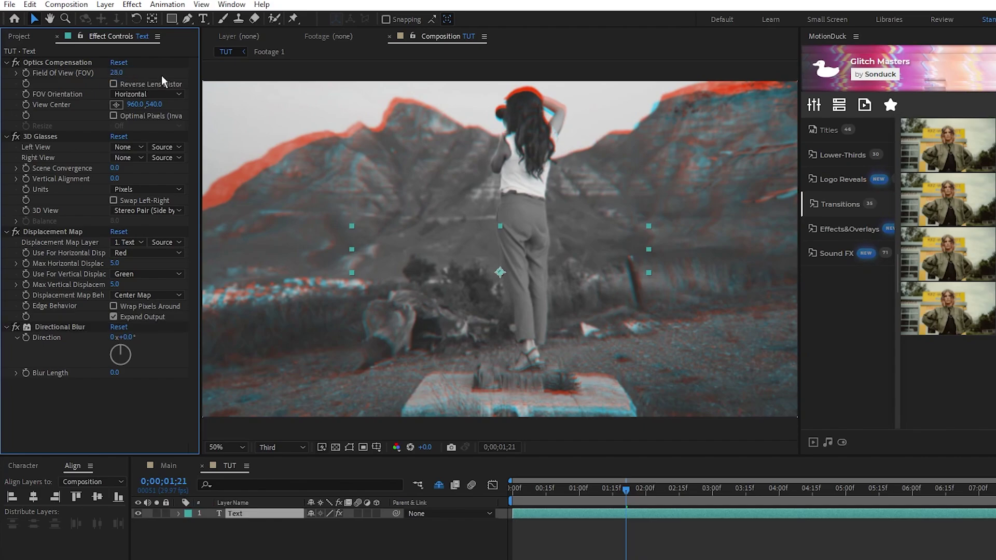
pyautogui.click(132, 148)
pyautogui.click(167, 177)
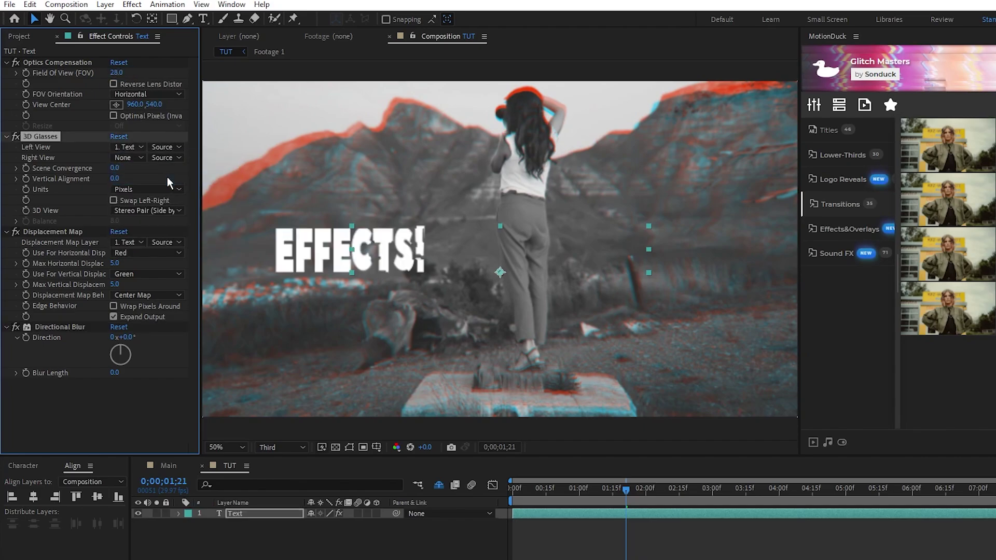
pyautogui.click(156, 211)
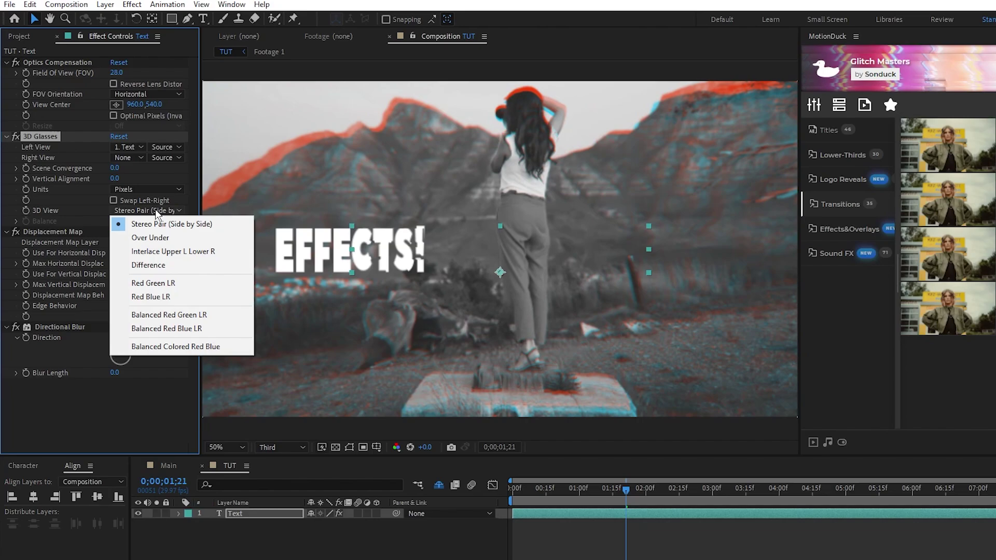
pyautogui.click(238, 348)
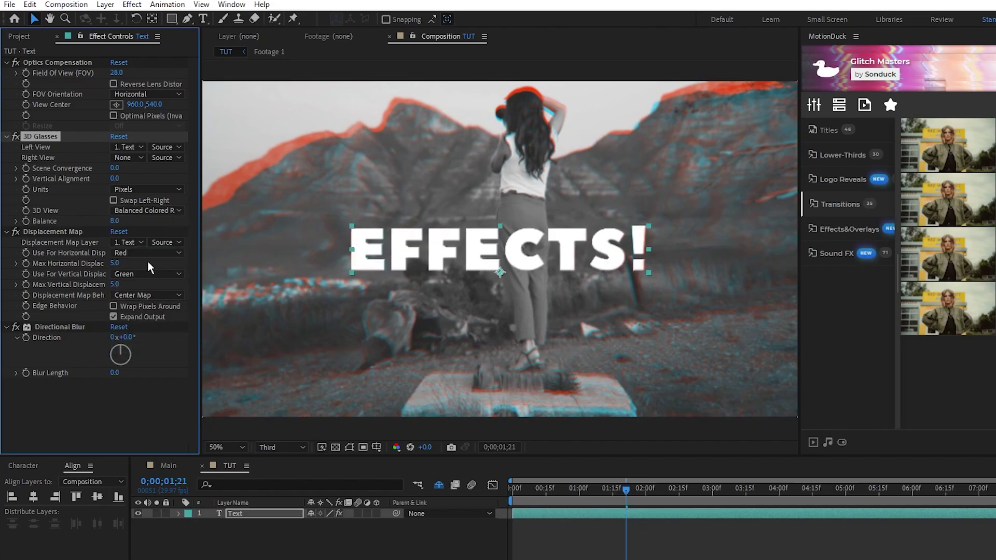
# Use the glitch clip for displacement with max vertical -5, and blur length 15.
pyautogui.click(134, 244)
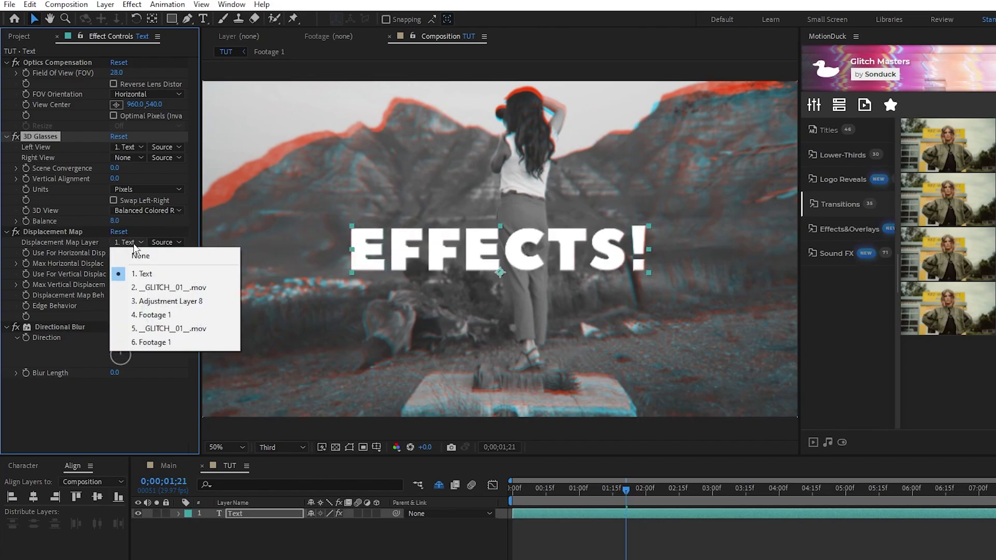
pyautogui.click(213, 287)
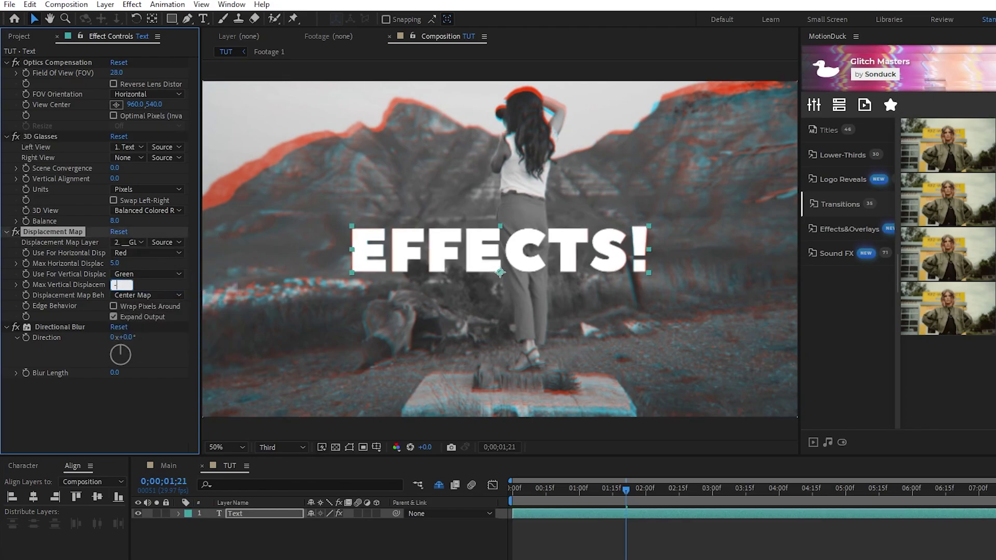
pyautogui.press('Return')
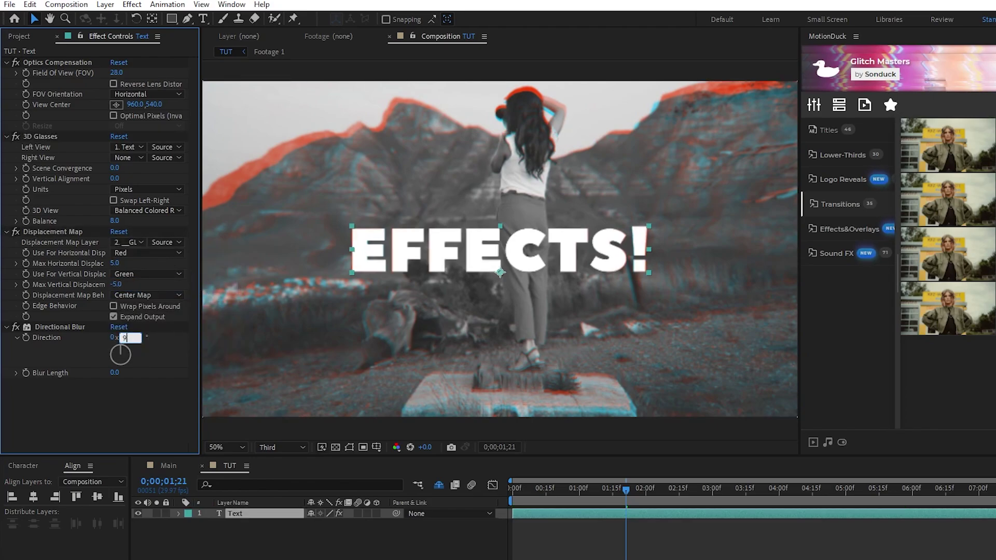
pyautogui.write('15')
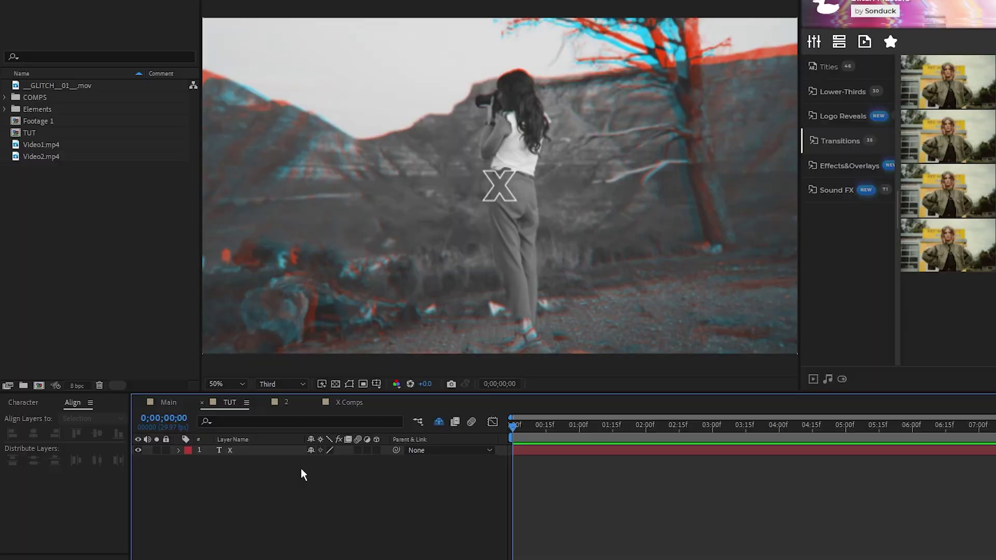
# Trim the X layer to about one second and keyframe opacity 100% at frame 0, 0% at frame 3.
pyautogui.click(239, 454)
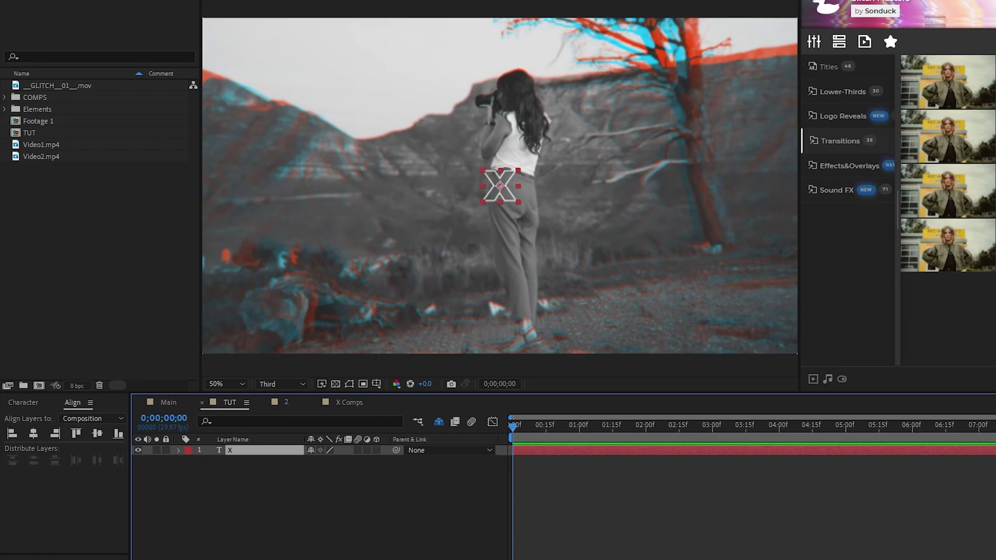
pyautogui.moveTo(993, 450); pyautogui.dragTo(580, 453)
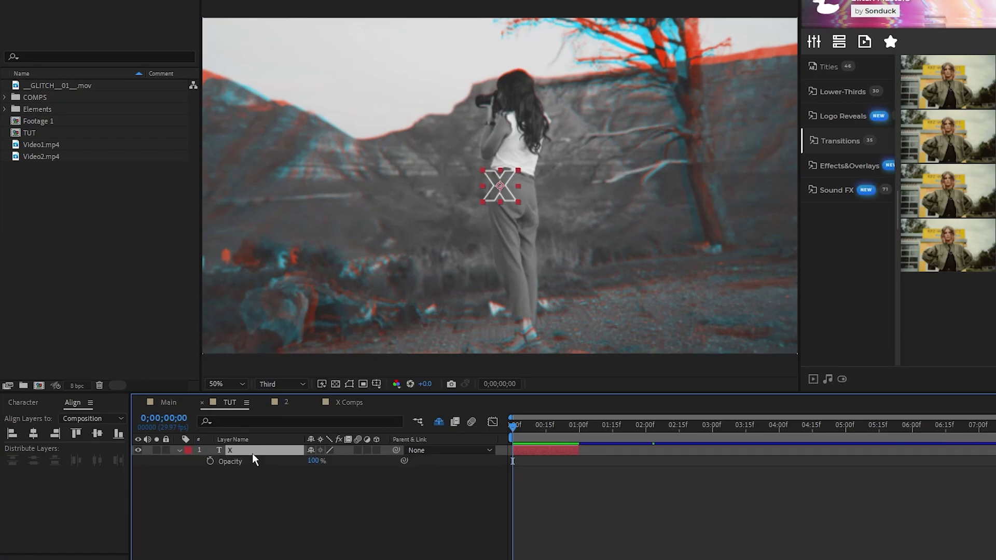
pyautogui.click(210, 461)
pyautogui.press('pagedown')
pyautogui.press('pagedown')
pyautogui.press('pagedown')
pyautogui.scroll(5, 512, 495)
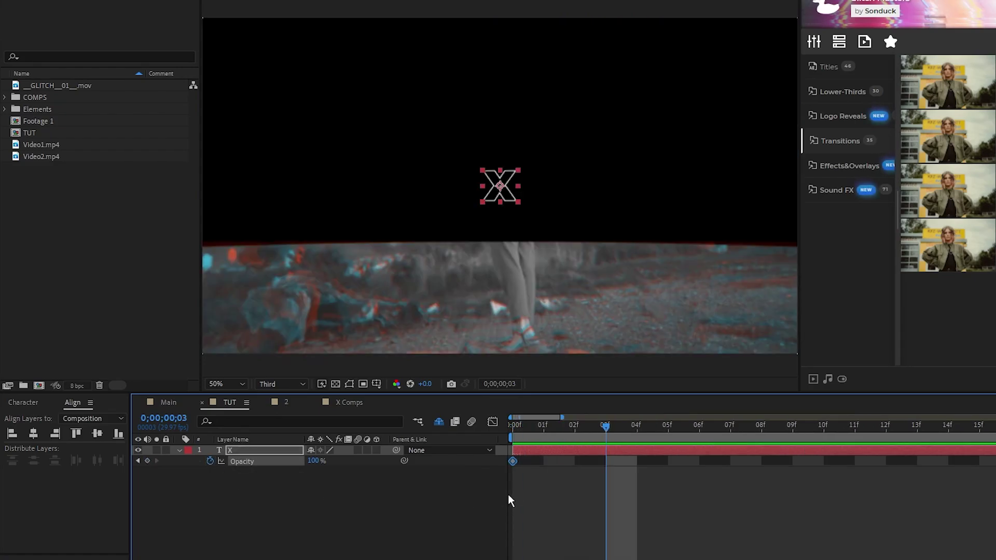
pyautogui.moveTo(313, 460); pyautogui.dragTo(184, 473)
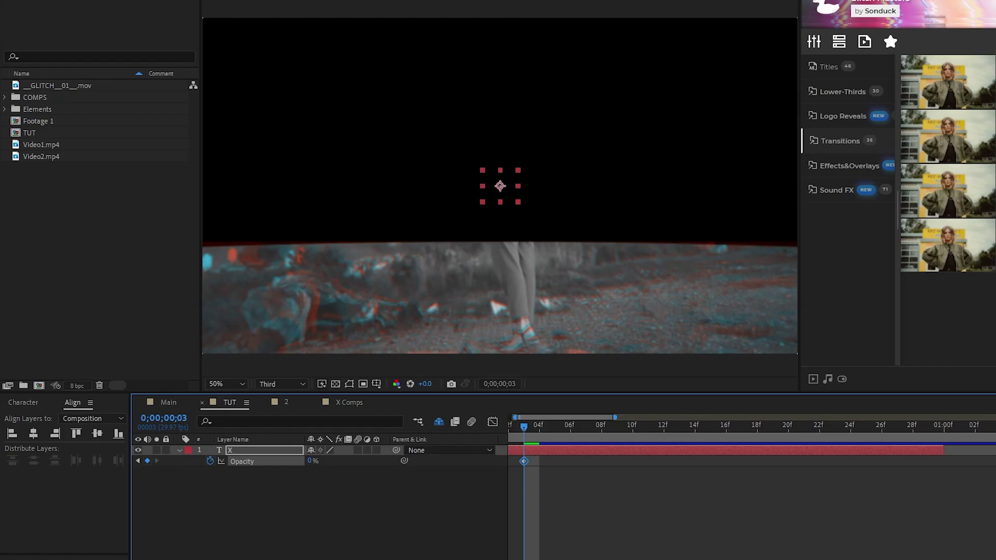
# Add a loopOut() expression to the X layer's opacity and preview the blinking.
pyautogui.keyDown('alt'); pyautogui.click(210, 461); pyautogui.keyUp('alt')
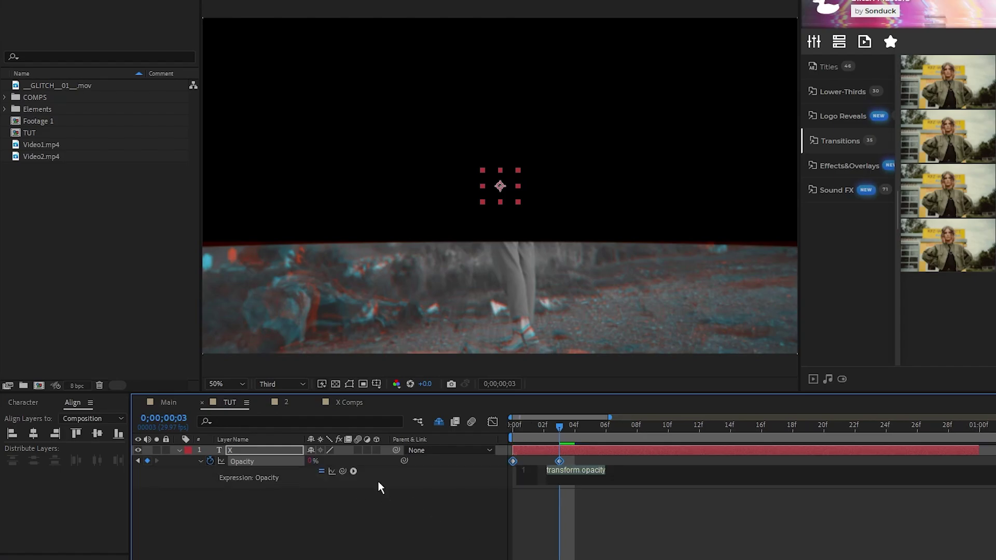
pyautogui.write('loopOut()')
pyautogui.click(436, 528)
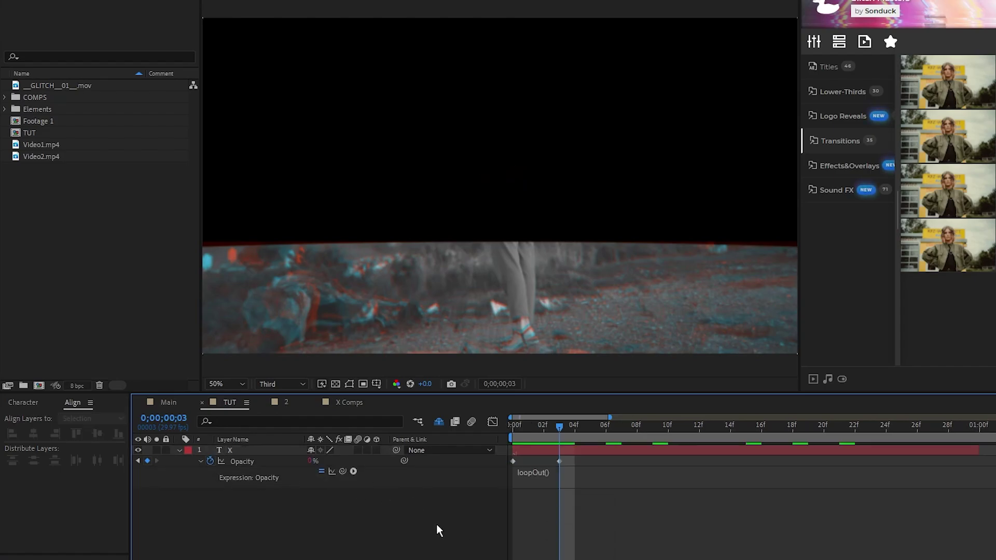
pyautogui.press('space')
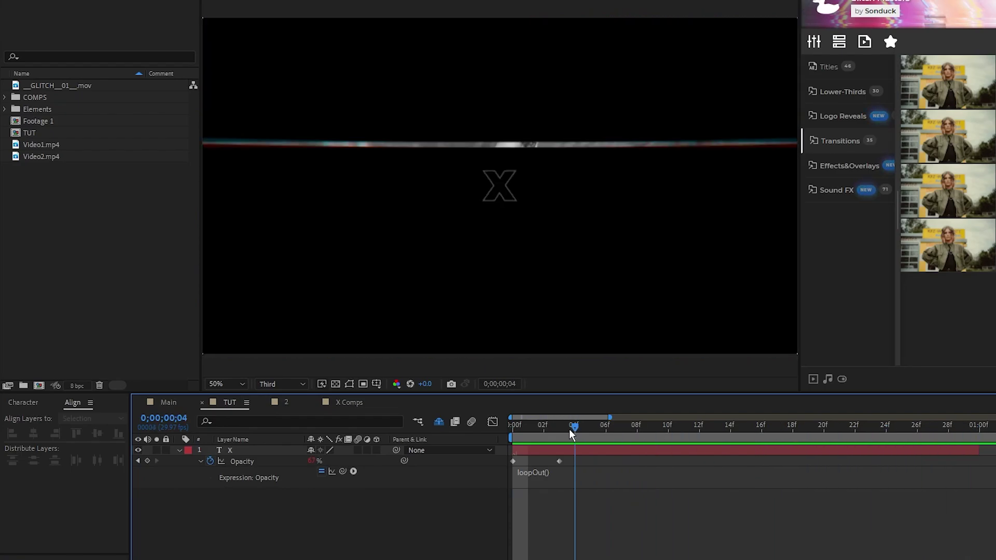
pyautogui.click(179, 450)
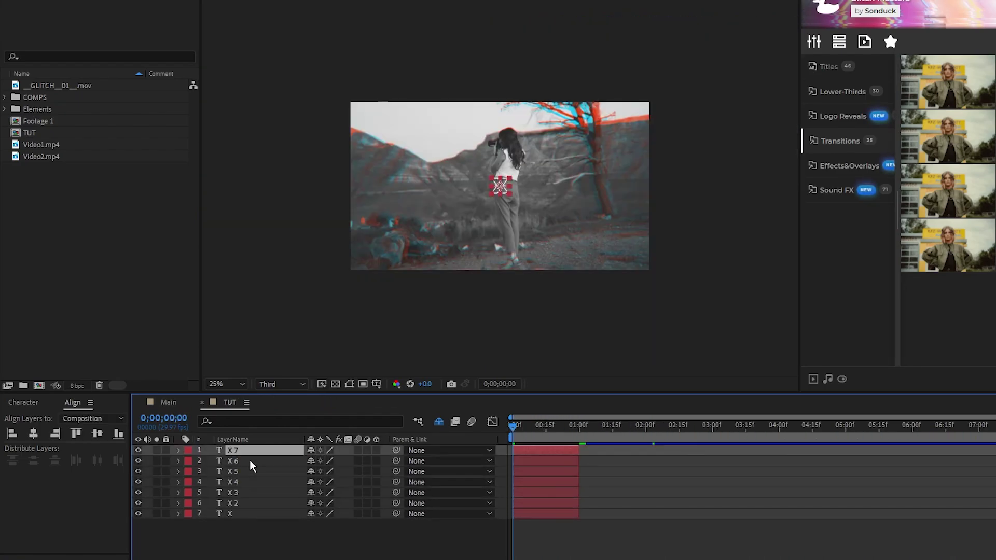
# Duplicate the X text layer into several copies and scatter them across the frame.
pyautogui.hotkey('ctrl', 'd')
pyautogui.hotkey('ctrl', 'd')
pyautogui.hotkey('ctrl', 'd')
pyautogui.click(244, 534)
pyautogui.press('.')
pyautogui.hotkey('ctrl', 'Up')
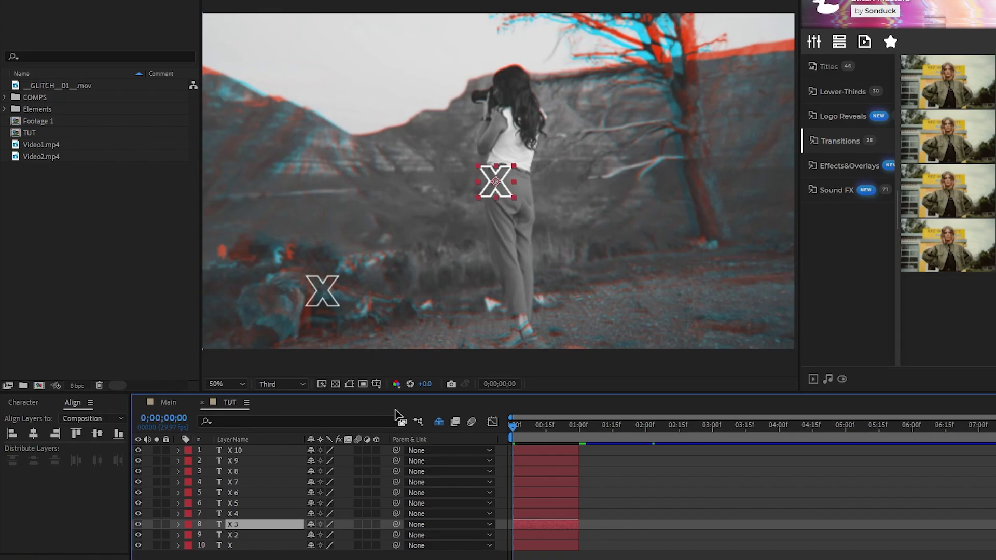
pyautogui.hotkey('ctrl', 'Up')
pyautogui.hotkey('ctrl', 'Up')
pyautogui.moveTo(498, 187); pyautogui.dragTo(560, 78)
pyautogui.hotkey('ctrl', 'Up')
pyautogui.hotkey('ctrl', 'Up')
pyautogui.hotkey('ctrl', 'Up')
pyautogui.hotkey('ctrl', 'Up')
pyautogui.hotkey('ctrl', 'Up')
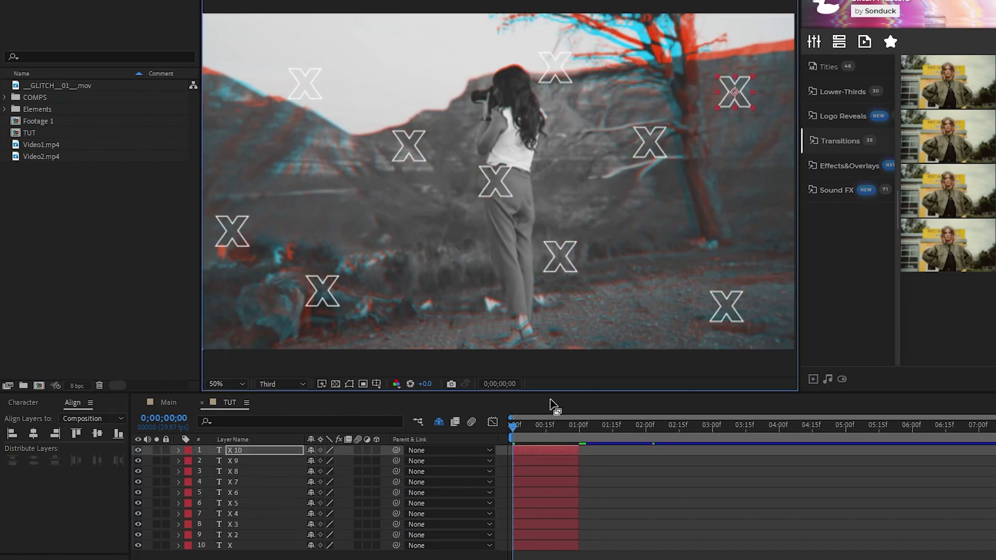
pyautogui.moveTo(545, 450); pyautogui.dragTo(638, 450)
# Offset the X copies' start times on the timeline so they appear staggered.
pyautogui.moveTo(570, 460); pyautogui.dragTo(587, 460)
pyautogui.moveTo(570, 471); pyautogui.dragTo(590, 482)
pyautogui.moveTo(570, 492); pyautogui.dragTo(611, 492)
pyautogui.moveTo(563, 503); pyautogui.dragTo(629, 503)
pyautogui.click(604, 492)
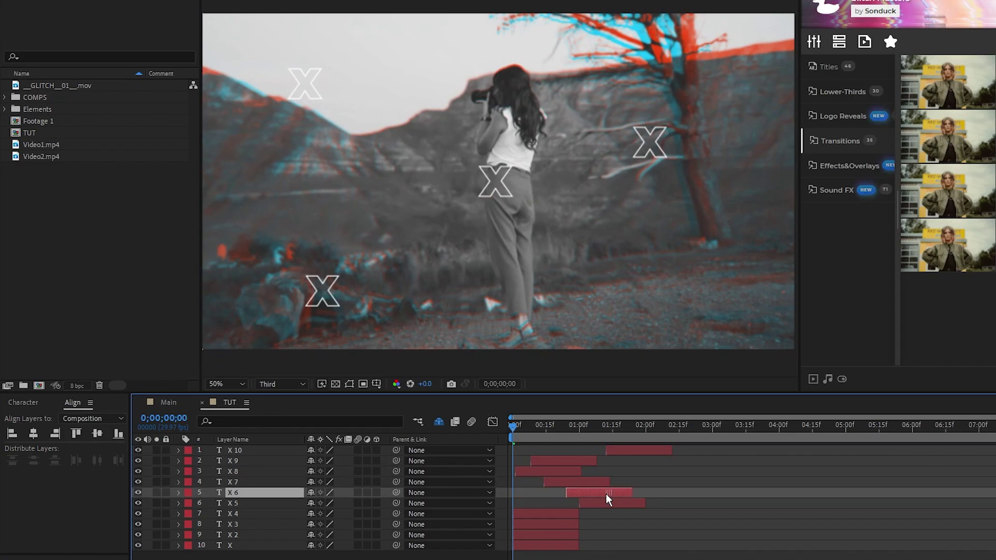
pyautogui.moveTo(550, 514); pyautogui.dragTo(566, 514)
pyautogui.moveTo(568, 524); pyautogui.dragTo(653, 534)
pyautogui.moveTo(528, 535); pyautogui.dragTo(569, 545)
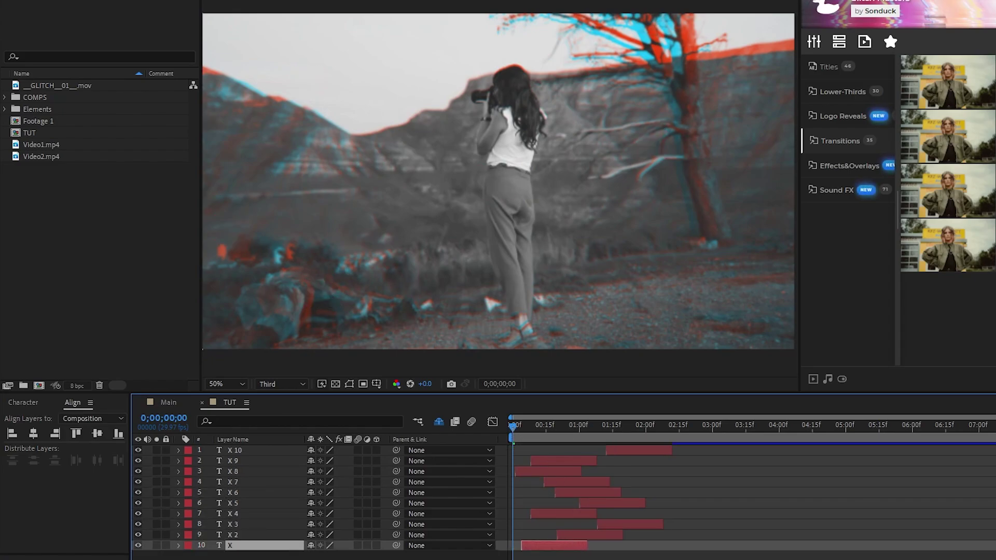
# Select all ten X layers and pre-compose them as X Comp.
pyautogui.press('F2')
pyautogui.click(275, 544)
pyautogui.keyDown('shift'); pyautogui.click(264, 450); pyautogui.keyUp('shift')
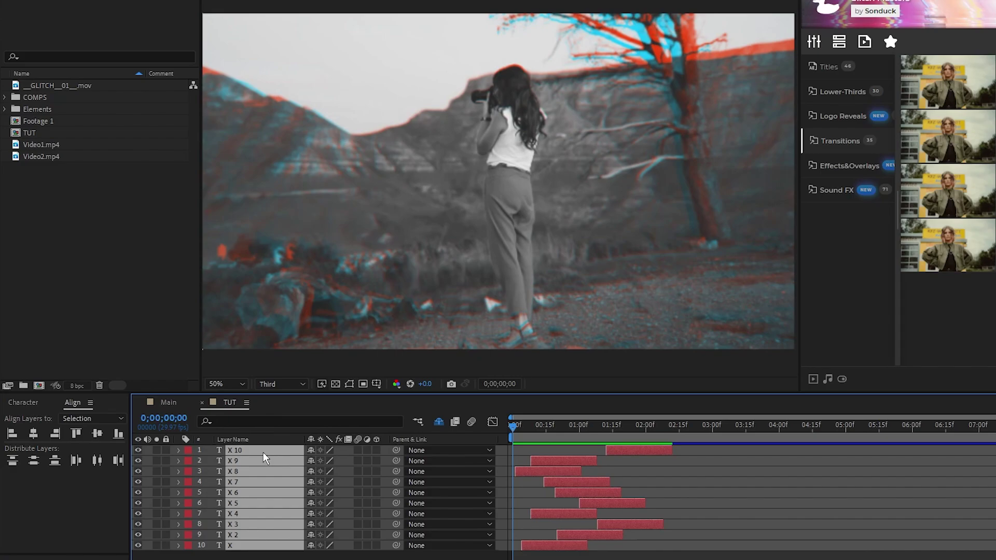
pyautogui.rightClick(264, 458)
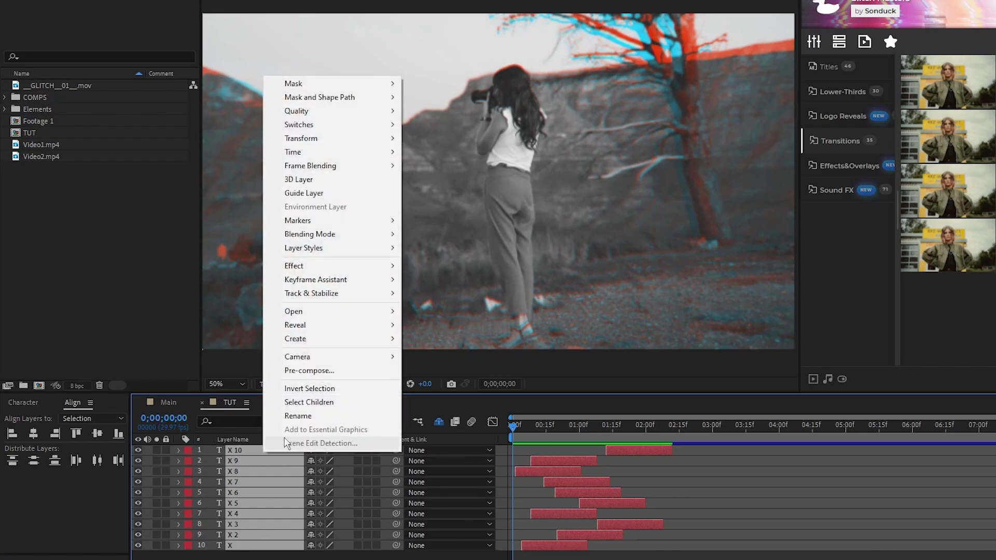
pyautogui.click(343, 380)
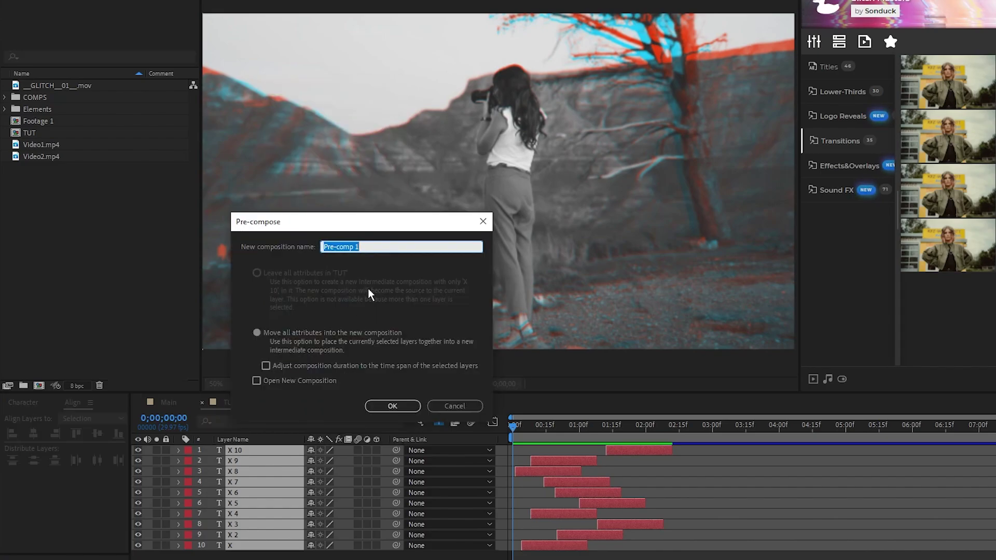
pyautogui.click(407, 406)
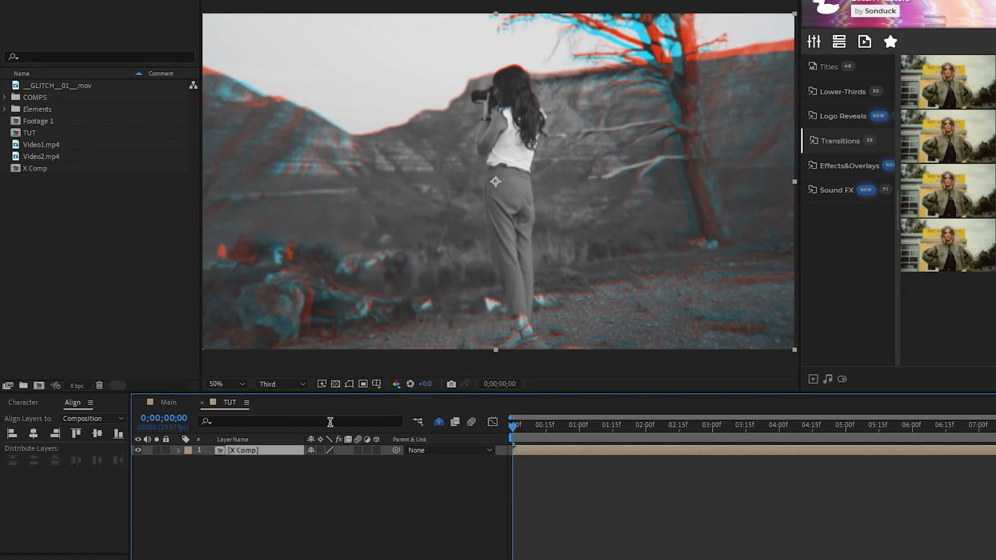
# Set X Comp's duration to 0;00;02;00 in Composition Settings, then return to TUT.
pyautogui.doubleClick(253, 455)
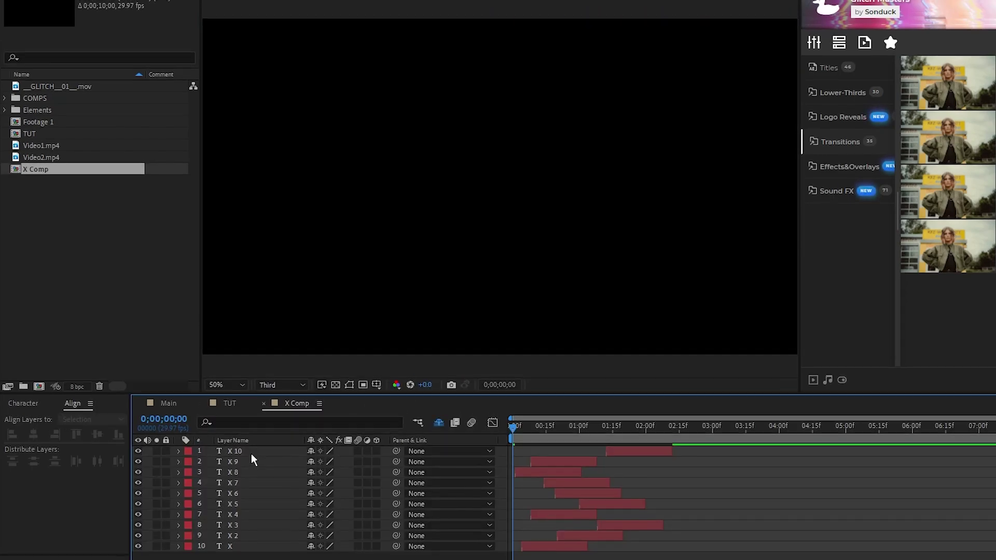
pyautogui.click(66, 4)
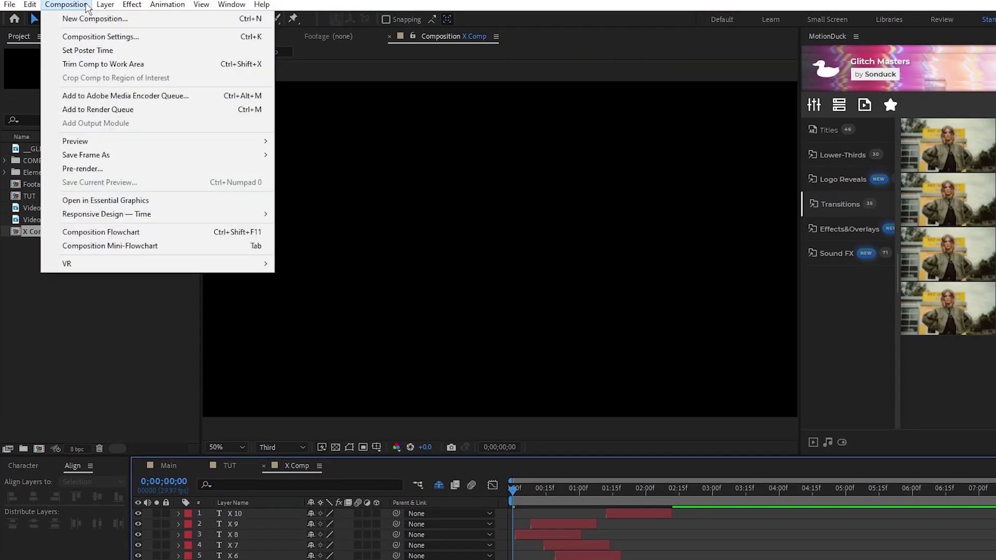
pyautogui.click(197, 42)
pyautogui.click(247, 341)
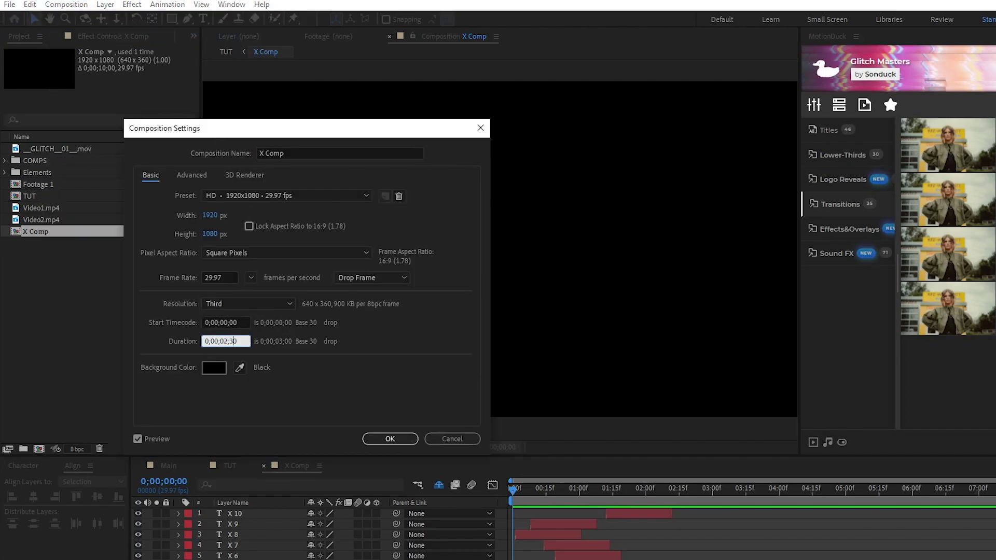
pyautogui.click(335, 386)
pyautogui.click(229, 342)
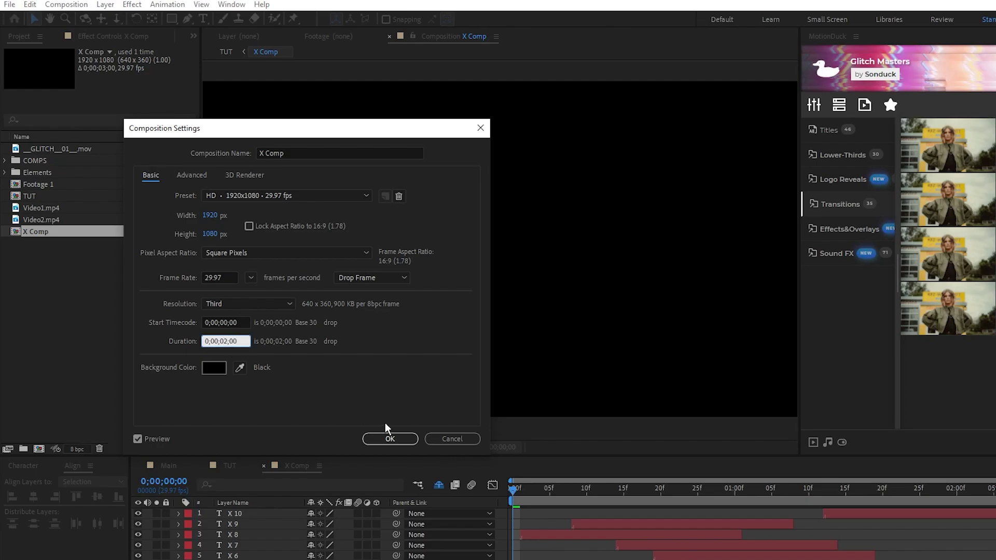
pyautogui.click(390, 439)
pyautogui.click(233, 467)
# Turn on Time Remapping for the X Comp layer and give Time Remap the expression loopOut().
pyautogui.rightClick(257, 513)
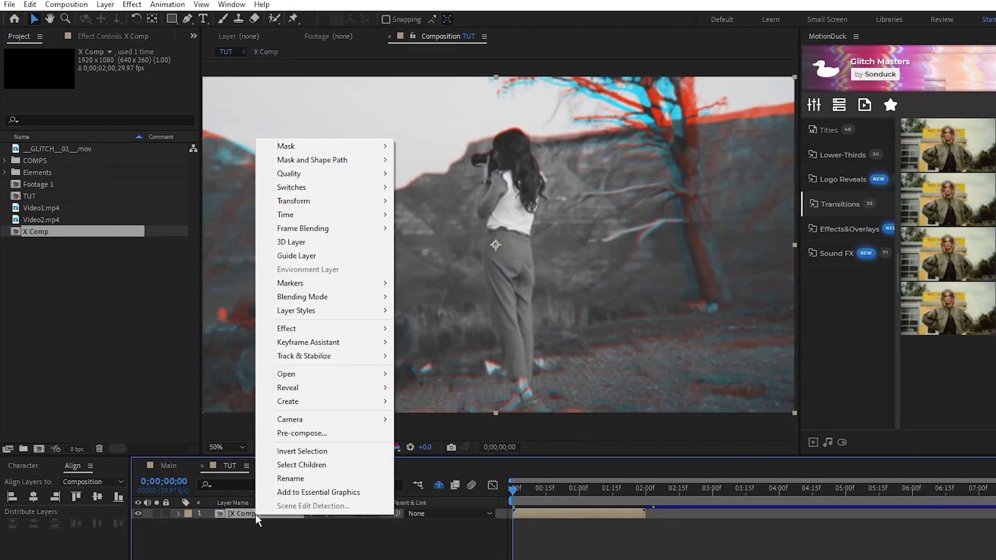
pyautogui.moveTo(335, 214)
pyautogui.click(451, 215)
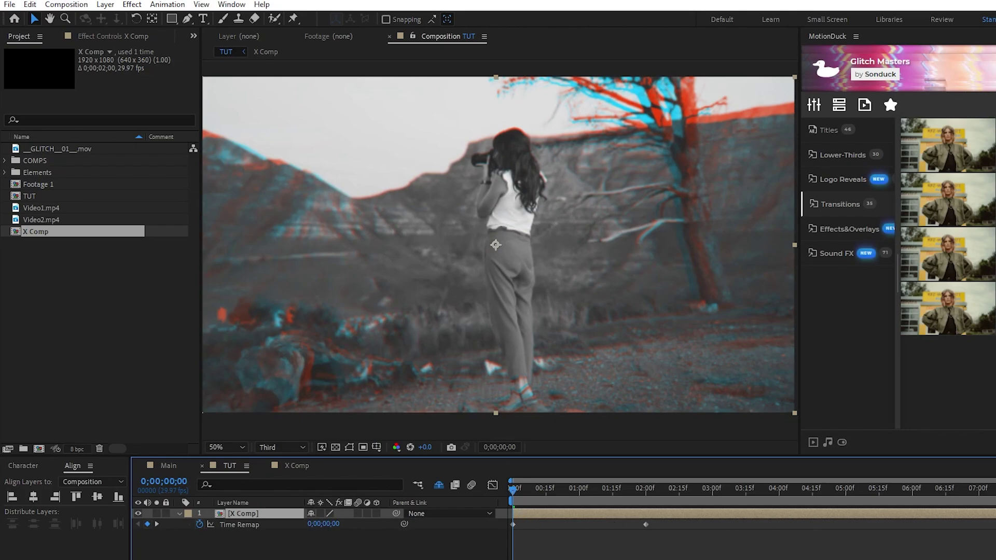
pyautogui.keyDown('alt'); pyautogui.click(199, 524); pyautogui.keyUp('alt')
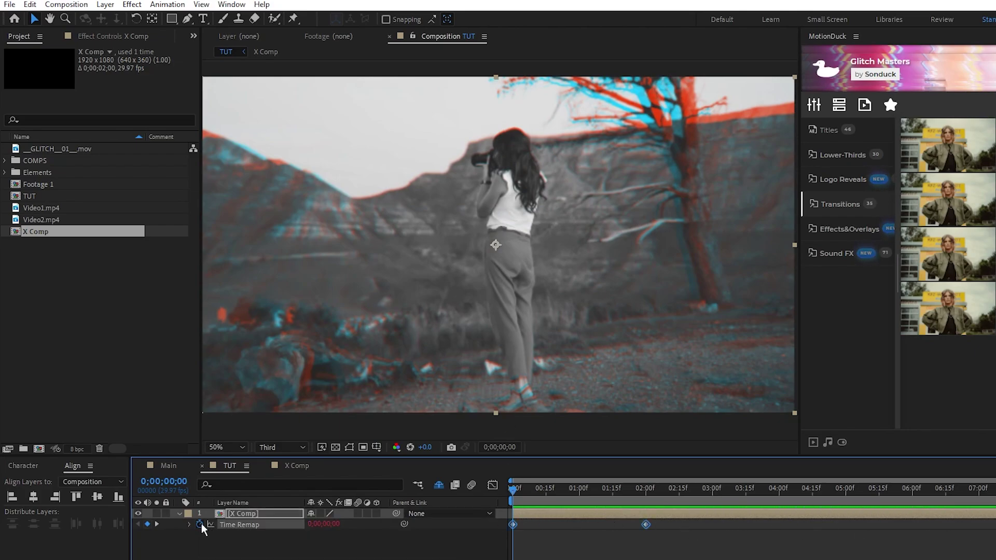
pyautogui.write('loopOut()')
pyautogui.click(428, 552)
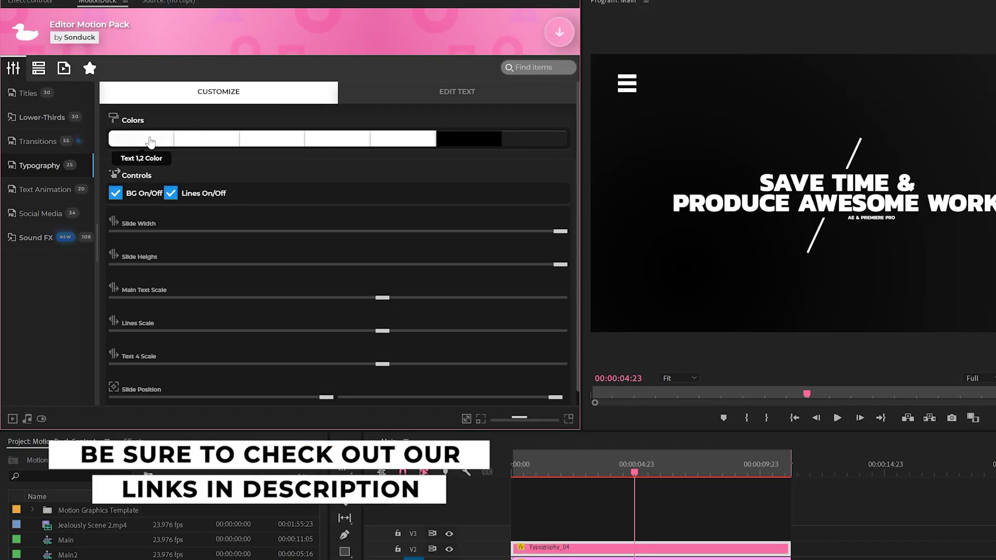
# Show the colour choices for a MotionDuck title's first colour swatch.
pyautogui.click(150, 142)
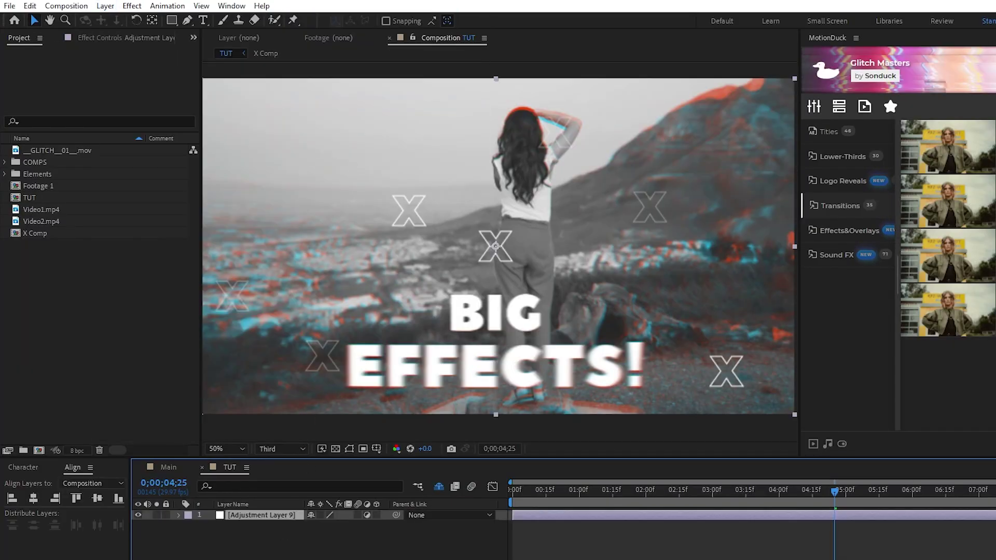
# Name the adjustment layer COLOR and apply Curves and Color Balance to it.
pyautogui.write('COLOR')
pyautogui.press('Return')
pyautogui.click(131, 5)
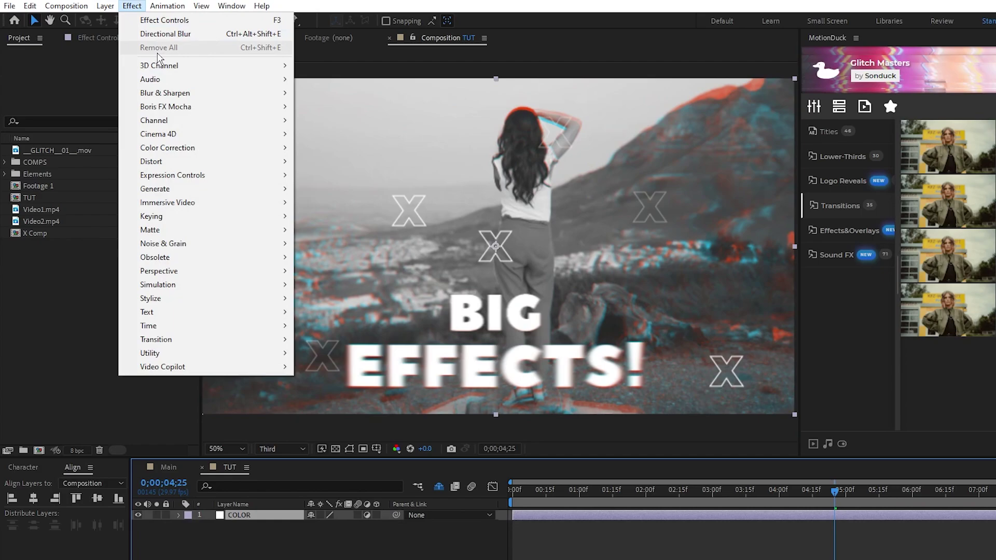
pyautogui.moveTo(204, 149)
pyautogui.click(323, 394)
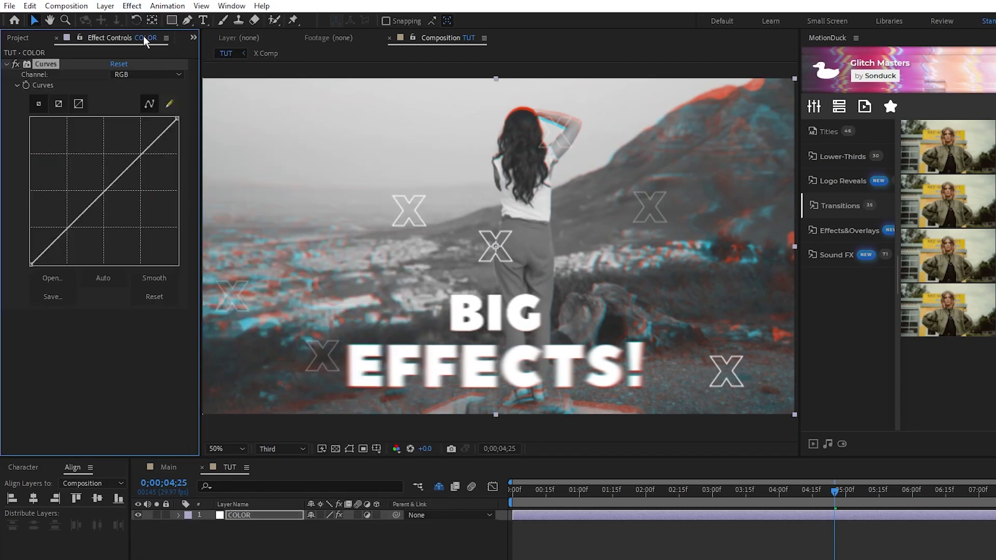
pyautogui.click(132, 6)
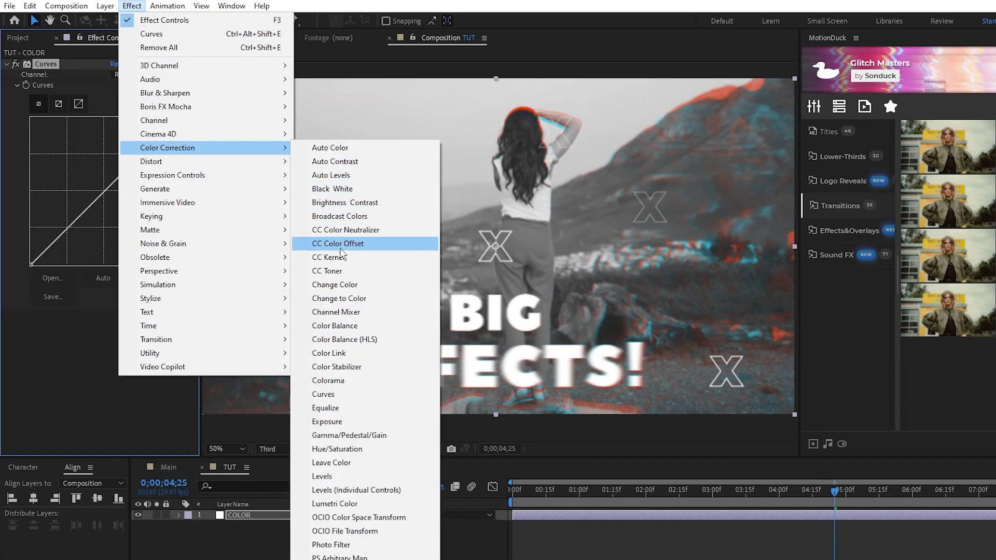
pyautogui.click(376, 325)
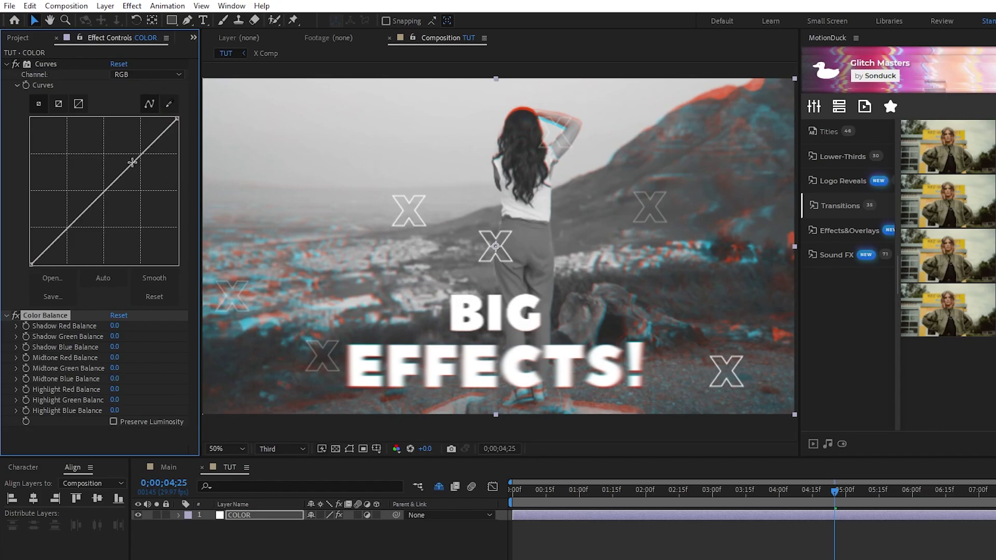
# Bend the overall RGB curve, then adjust the red, green and blue channels, lifting green highlights.
pyautogui.moveTo(132, 162); pyautogui.dragTo(135, 167)
pyautogui.moveTo(91, 215); pyautogui.dragTo(83, 207)
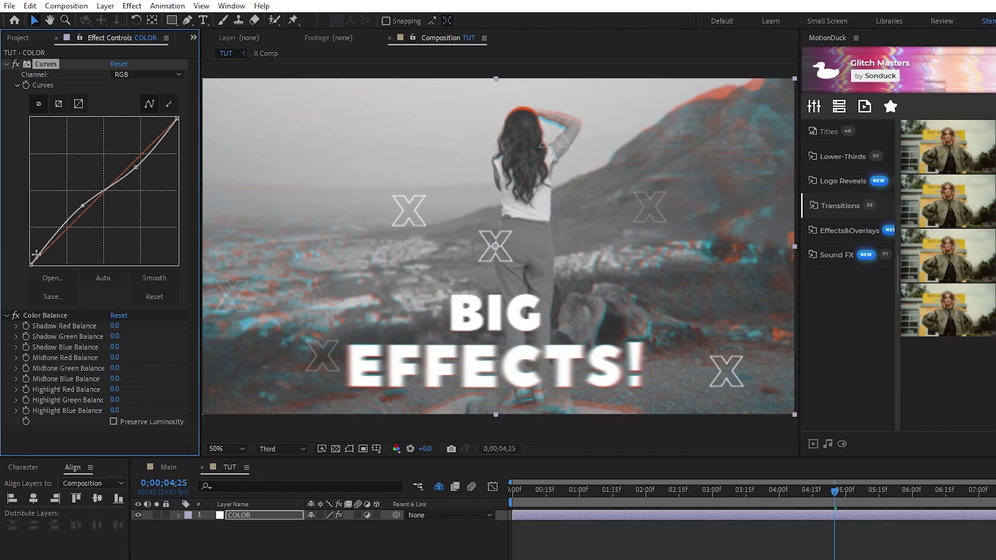
pyautogui.click(139, 75)
pyautogui.click(137, 100)
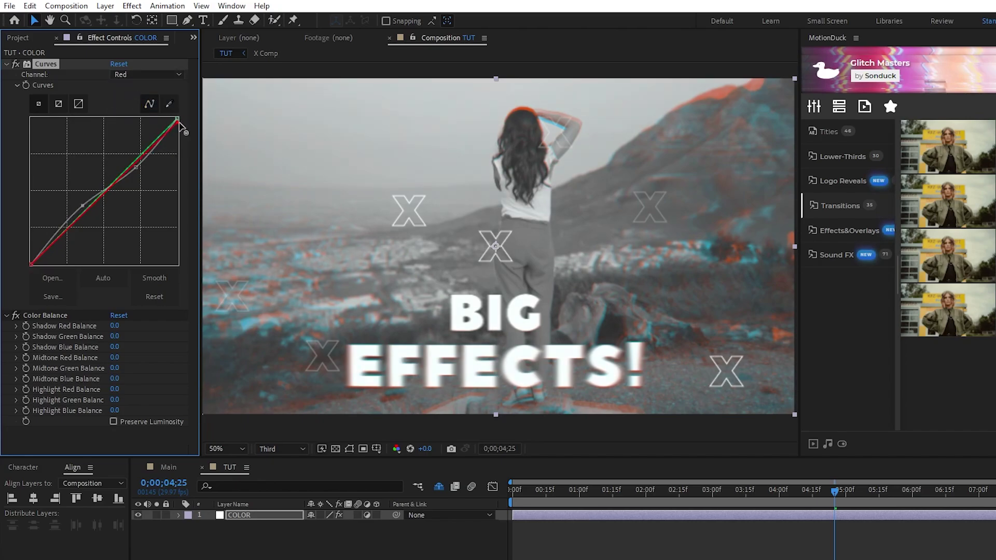
pyautogui.click(171, 74)
pyautogui.click(170, 114)
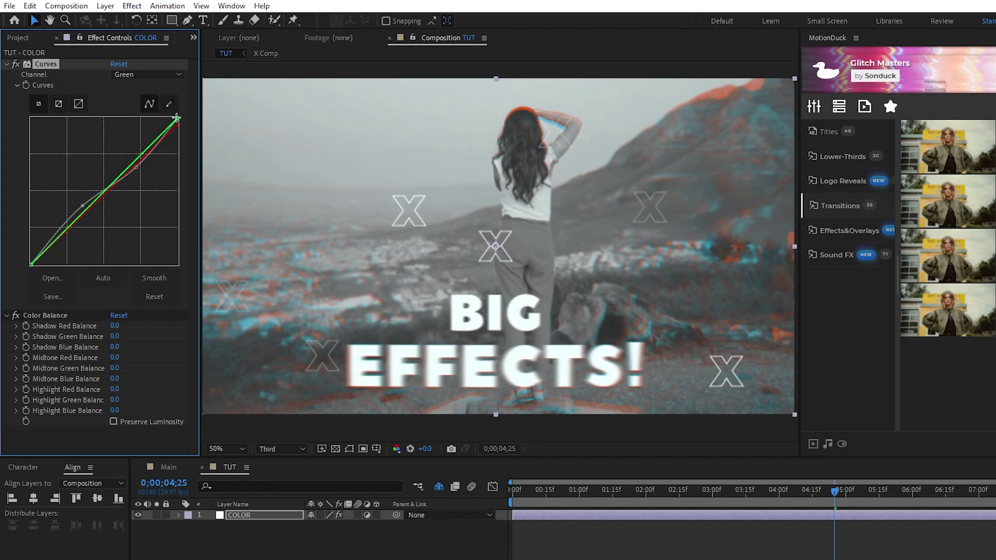
pyautogui.moveTo(175, 119); pyautogui.dragTo(170, 116)
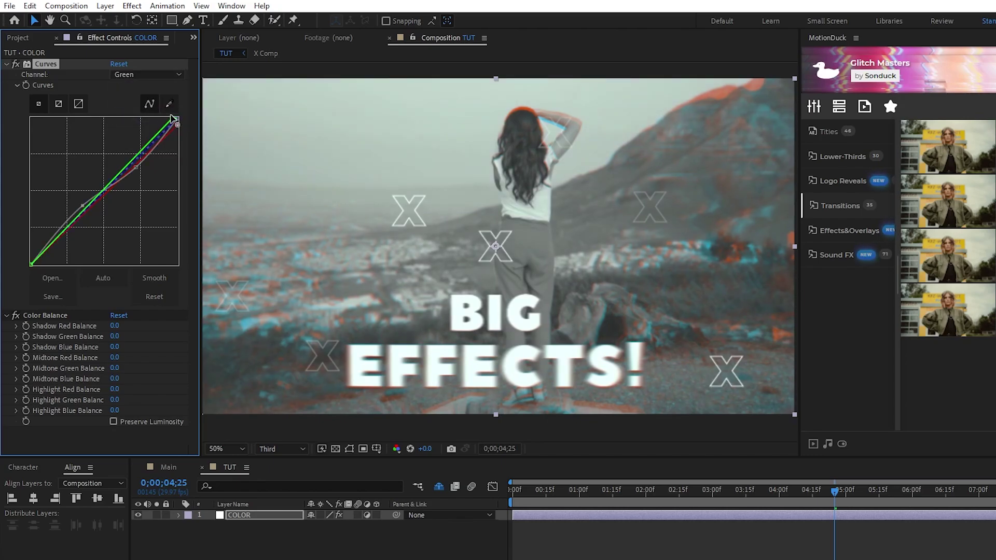
pyautogui.click(163, 76)
pyautogui.click(155, 127)
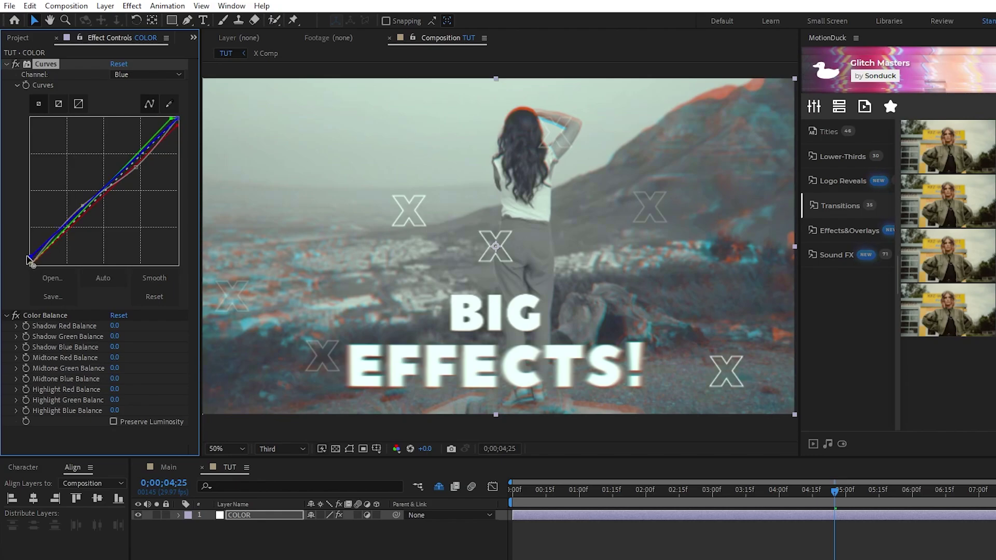
# Set Color Balance Shadow Red Balance to 10 and Shadow Blue Balance to 5.
pyautogui.click(138, 333)
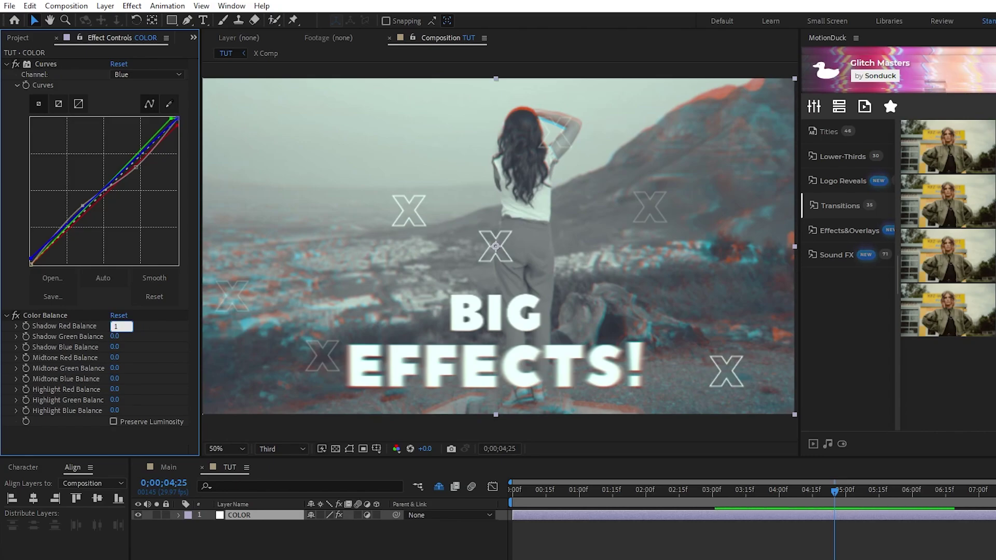
pyautogui.write('10')
pyautogui.press('Return')
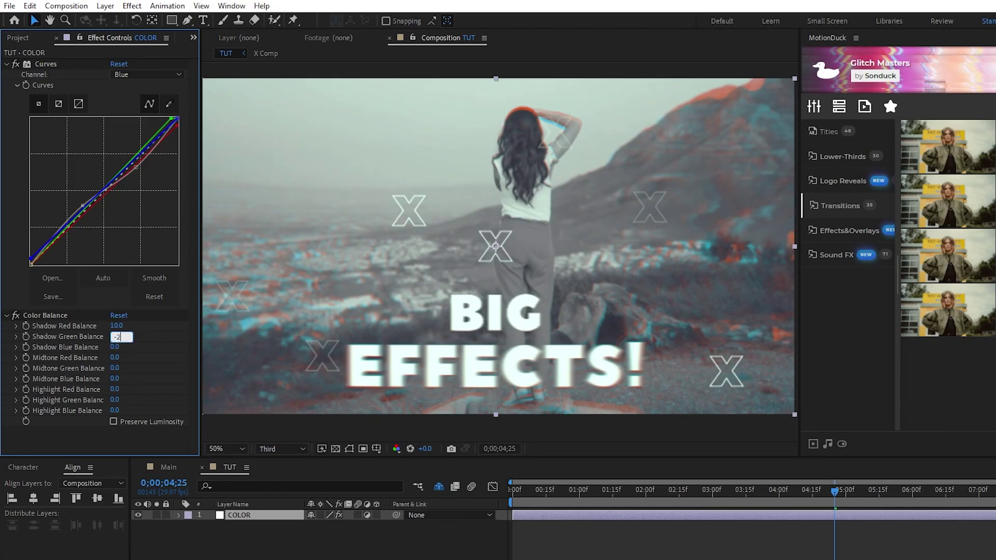
pyautogui.click(114, 347)
pyautogui.write('5')
pyautogui.press('Return')
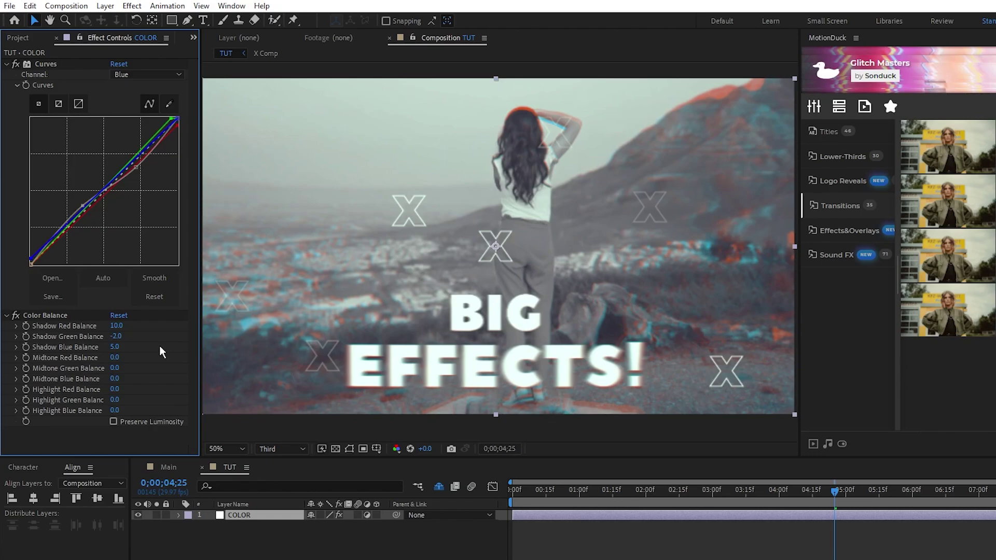
# Set Highlight Red Balance to -2 and Highlight Green Balance to 5.
pyautogui.click(115, 391)
pyautogui.write('-2')
pyautogui.press('Return')
pyautogui.write('5')
pyautogui.press('Return')
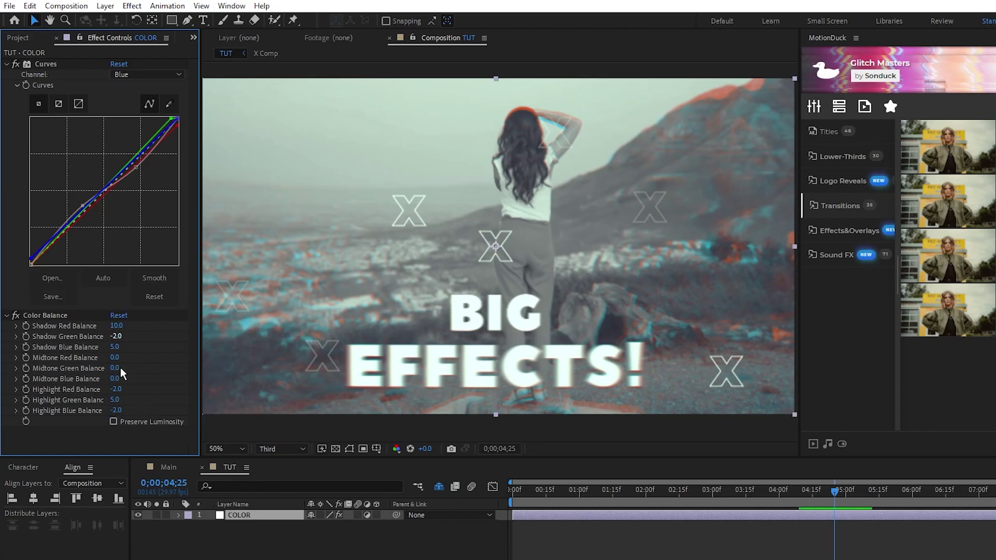
# Toggle the COLOR layer's visibility to compare the grade, leaving it switched on.
pyautogui.click(138, 515)
pyautogui.click(137, 515)
pyautogui.click(138, 515)
pyautogui.click(138, 515)
pyautogui.click(138, 515)
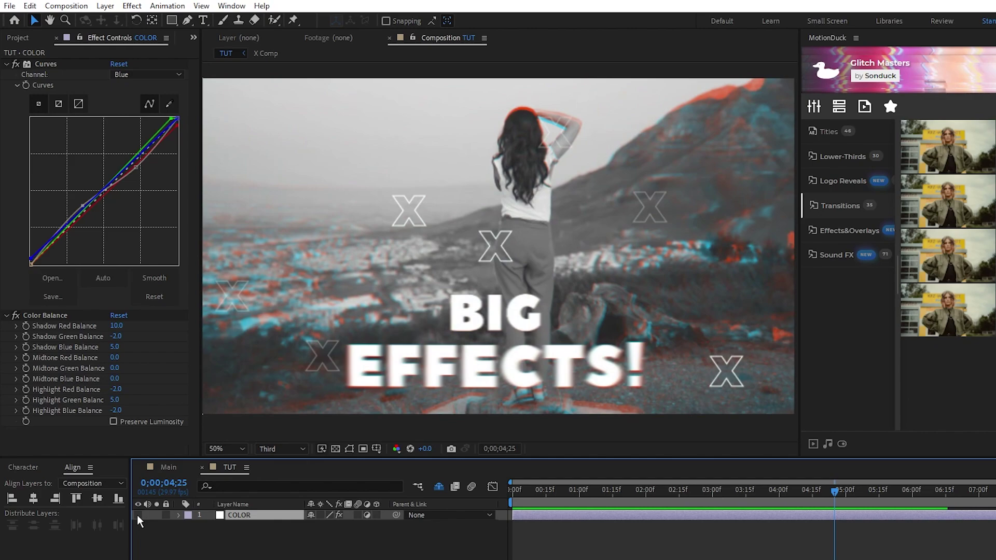
pyautogui.click(138, 514)
pyautogui.click(137, 515)
pyautogui.click(137, 515)
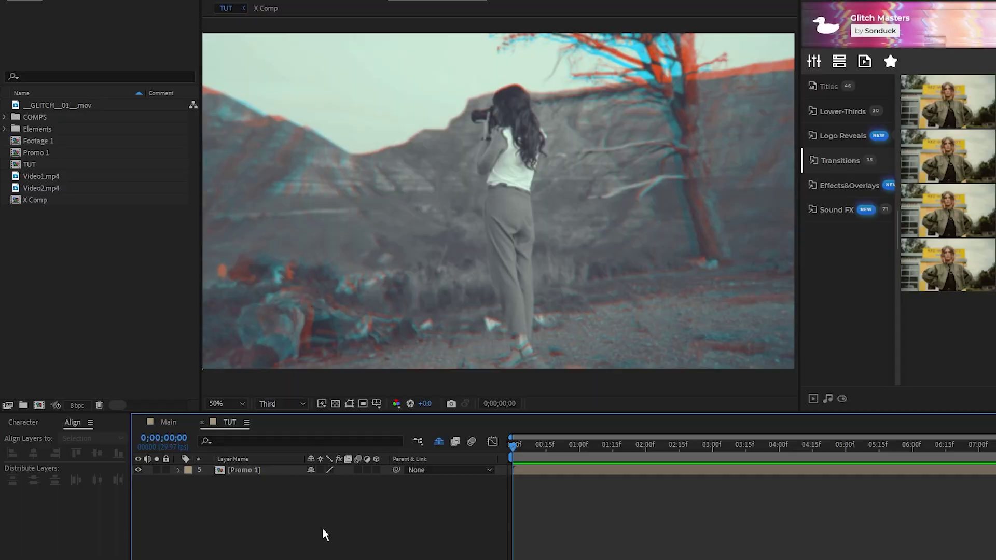
# Duplicate the Promo 1 layer and comp, replacing the top layer with the new Promo 2 comp.
pyautogui.click(237, 471)
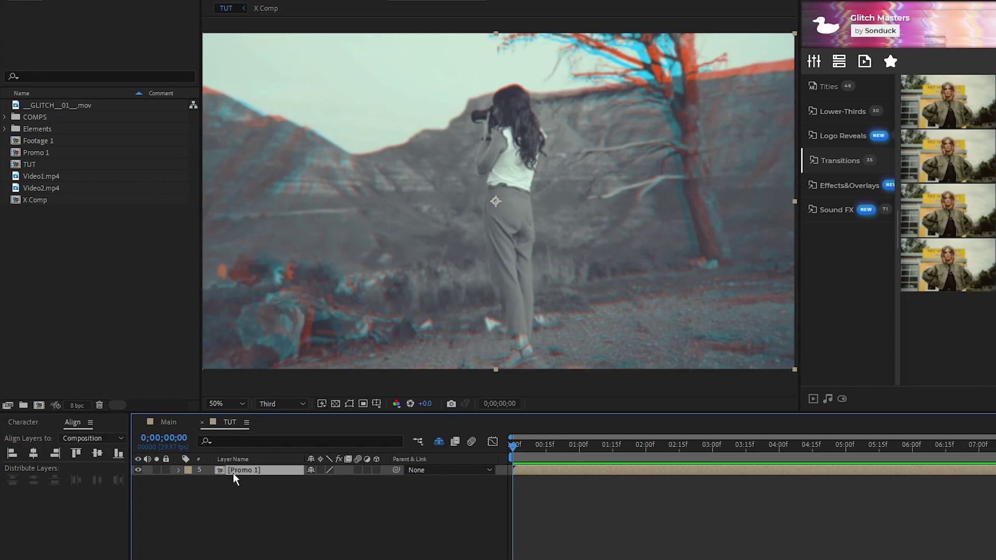
pyautogui.hotkey('ctrl', 'd')
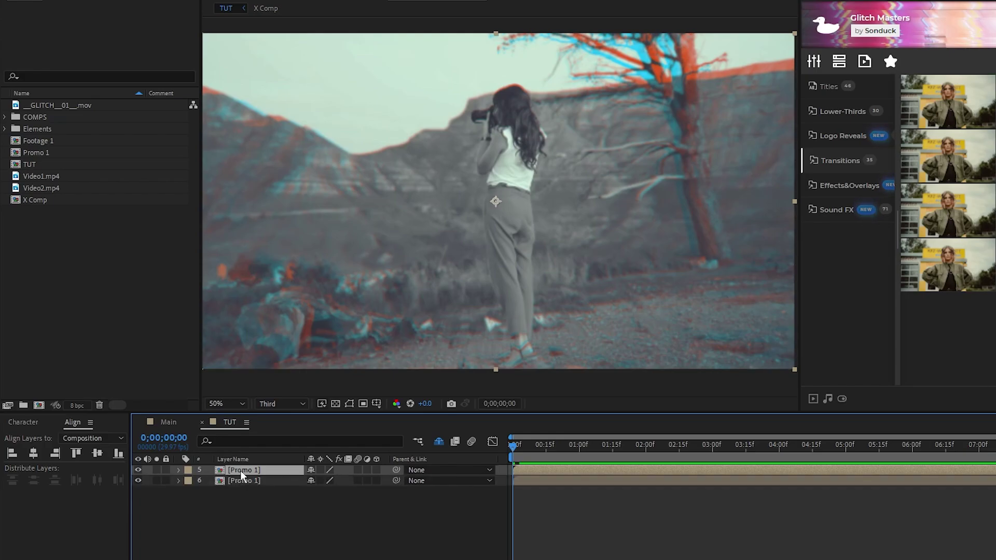
pyautogui.click(38, 151)
pyautogui.hotkey('ctrl', 'd')
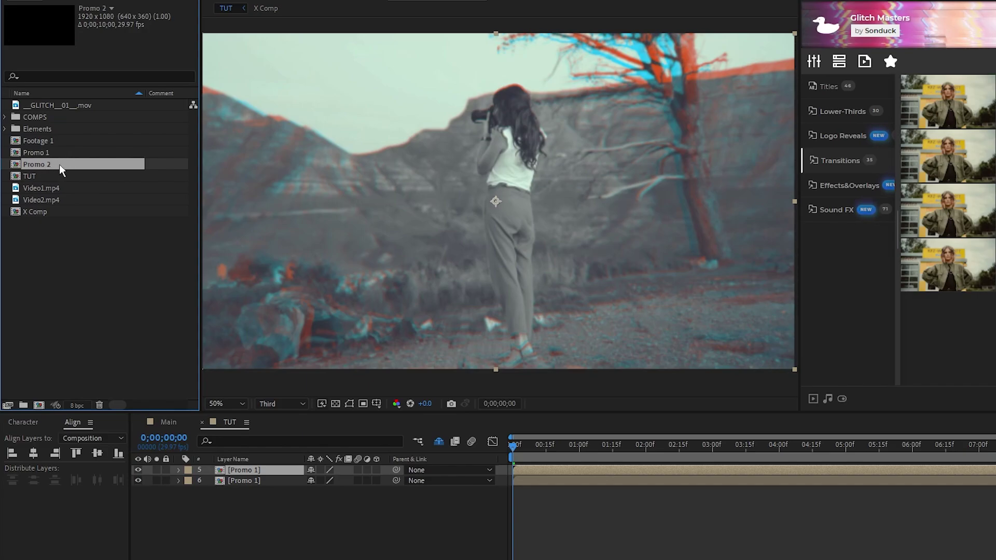
pyautogui.moveTo(59, 164); pyautogui.dragTo(248, 469)
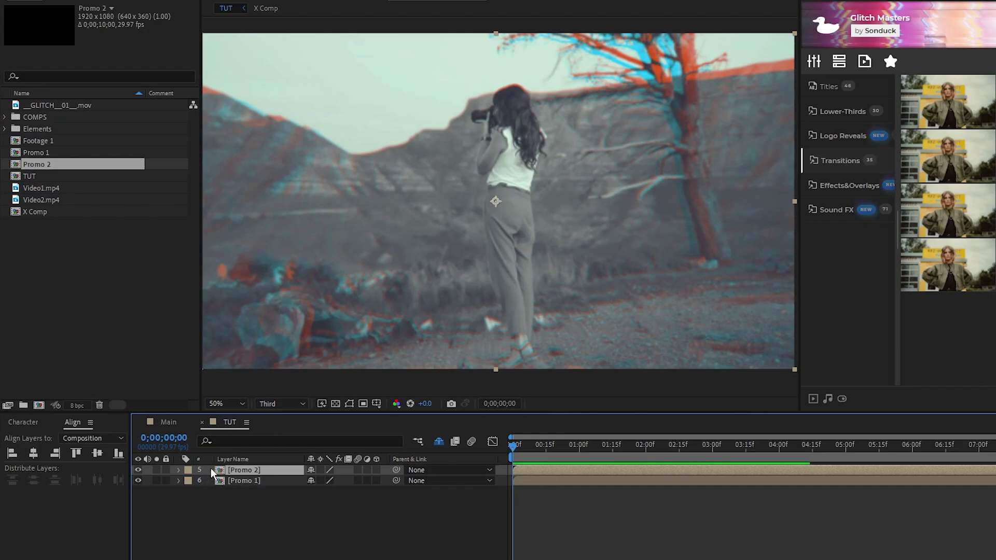
# Inside Promo 2, duplicate Footage 1 as Footage 2 and swap it in for the footage layers.
pyautogui.doubleClick(271, 470)
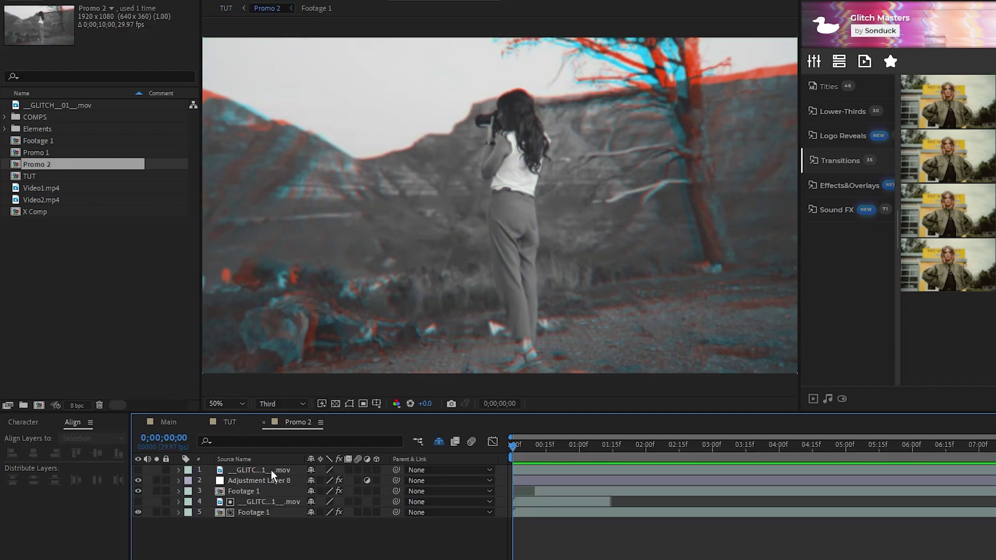
pyautogui.click(48, 141)
pyautogui.hotkey('ctrl', 'd')
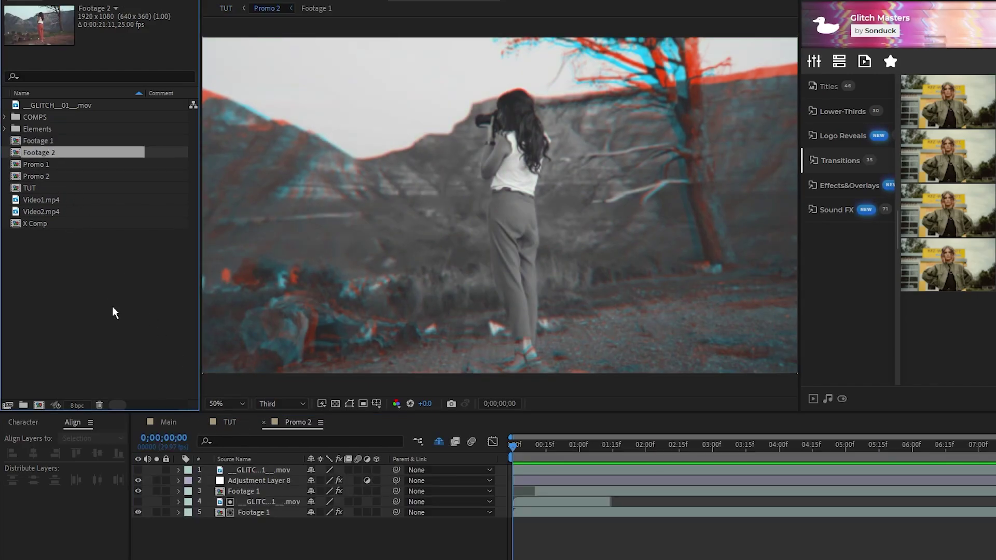
pyautogui.click(249, 513)
pyautogui.click(239, 492)
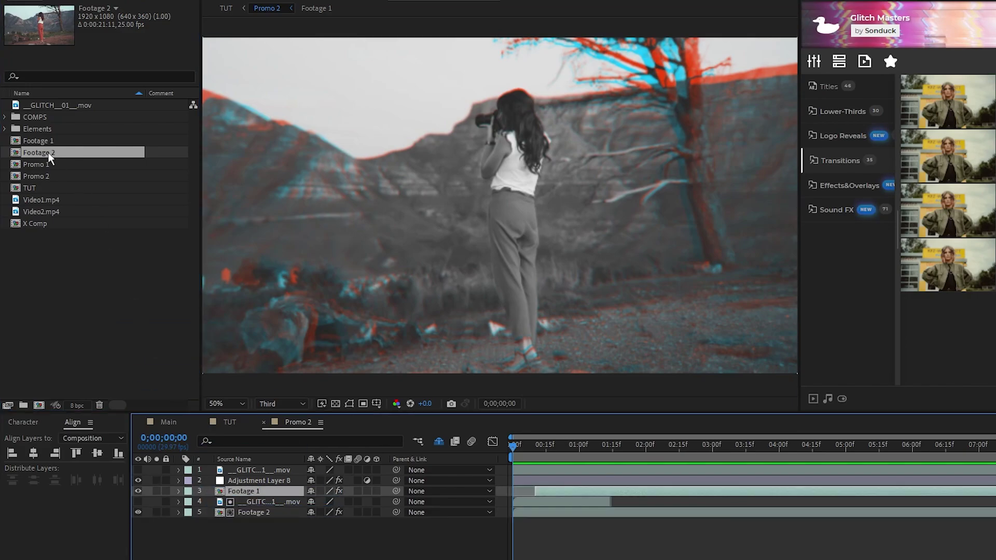
pyautogui.click(280, 526)
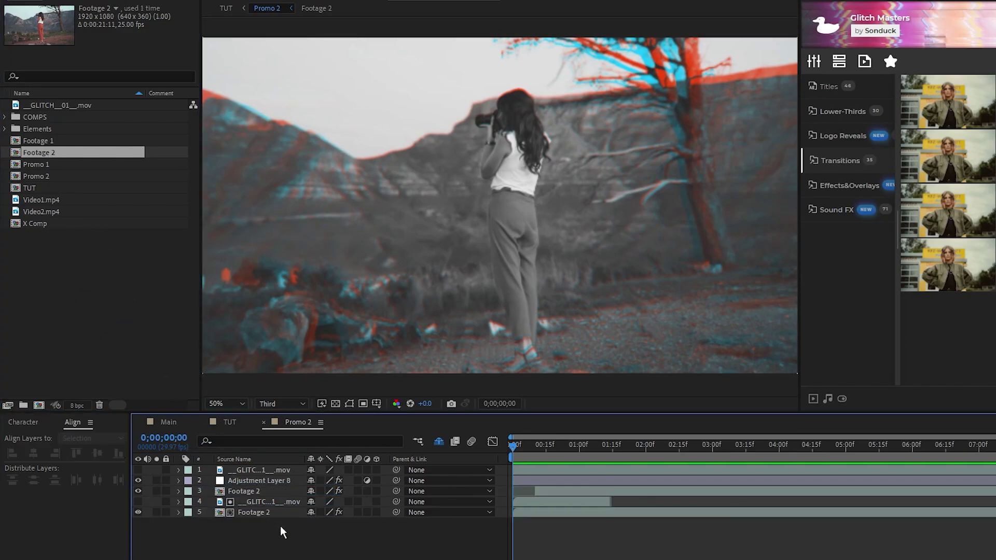
# In Footage 2, replace Video1.mp4 with Video2.mp4, then return to TUT.
pyautogui.doubleClick(251, 513)
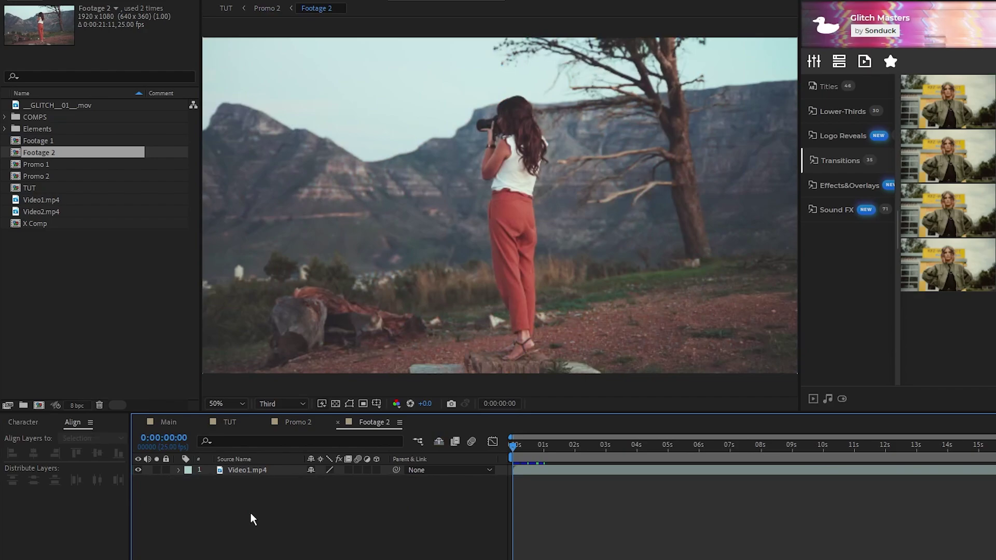
pyautogui.click(242, 472)
pyautogui.press('Delete')
pyautogui.moveTo(42, 212); pyautogui.dragTo(201, 482)
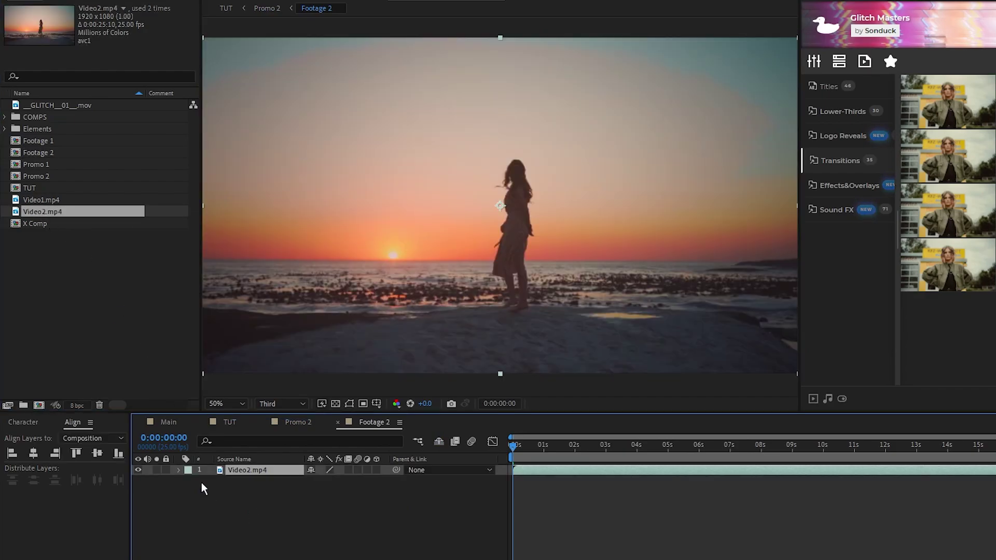
pyautogui.click(230, 422)
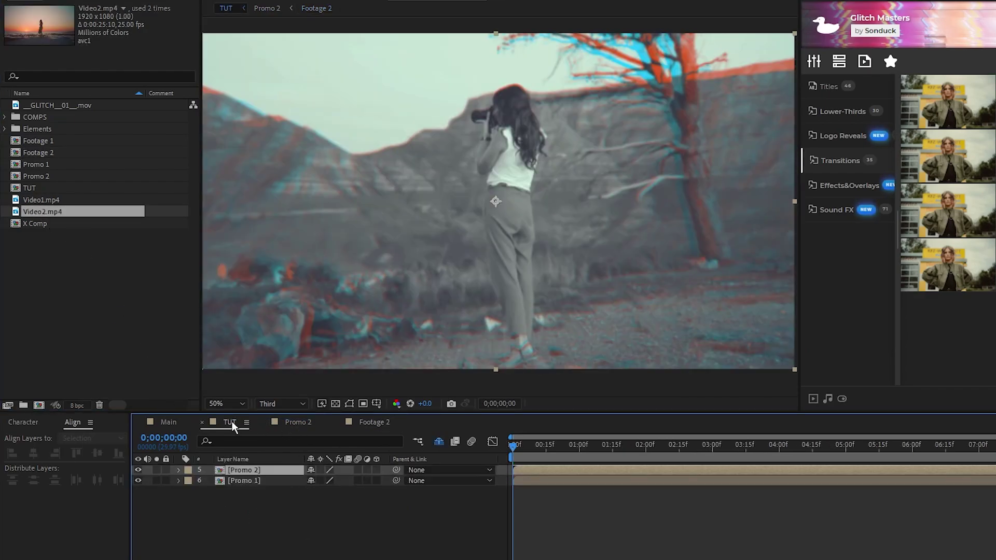
# Slide the Promo 2 layer so it starts exactly where Promo 1 ends.
pyautogui.click(531, 450)
pyautogui.moveTo(531, 450); pyautogui.dragTo(561, 451)
pyautogui.click(400, 479)
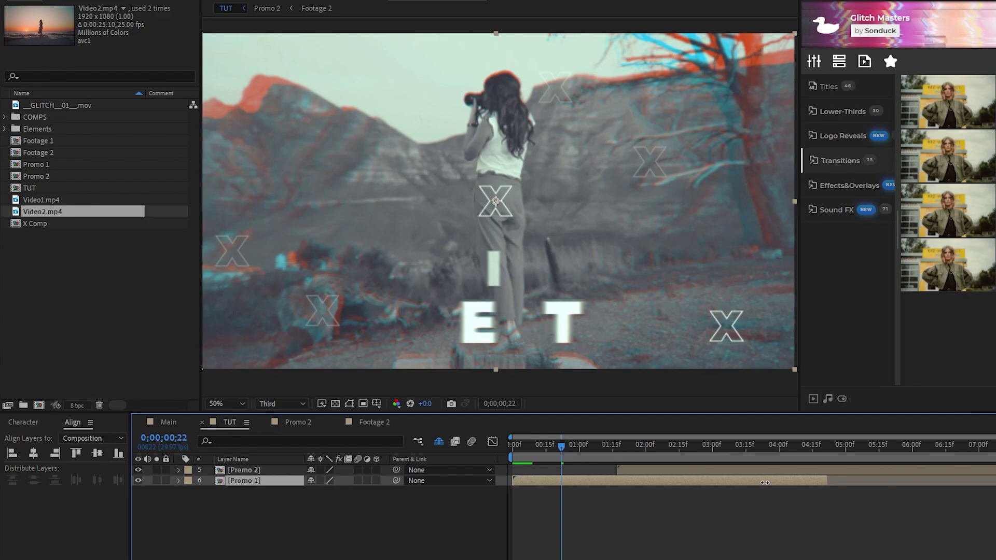
pyautogui.moveTo(630, 470); pyautogui.dragTo(659, 471)
pyautogui.moveTo(534, 444); pyautogui.dragTo(735, 455)
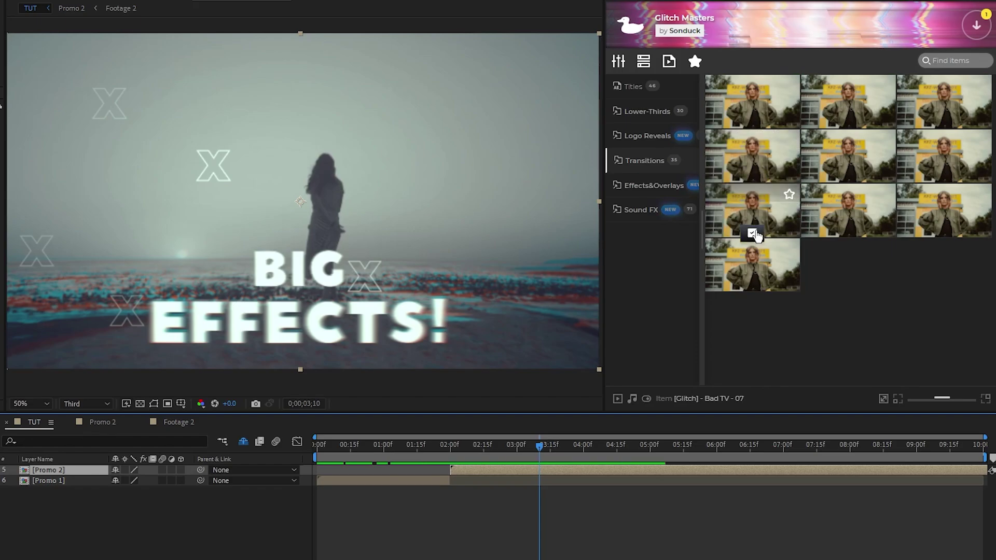
# Apply the Glitch Masters Bad TV - 07 transition, centre its cut on the clip junction, and preview.
pyautogui.click(755, 231)
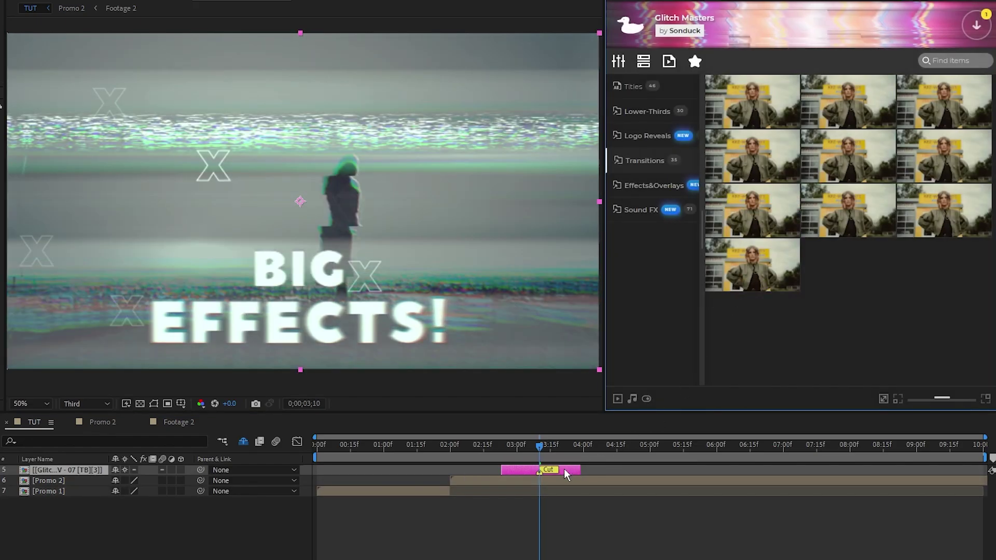
pyautogui.moveTo(567, 469); pyautogui.dragTo(482, 467)
pyautogui.moveTo(402, 446)
pyautogui.mouseDown()
pyautogui.moveTo(521, 451)
pyautogui.moveTo(399, 453)
pyautogui.moveTo(539, 456)
pyautogui.mouseUp()
pyautogui.moveTo(476, 469)
pyautogui.mouseDown()
pyautogui.moveTo(565, 474)
pyautogui.moveTo(483, 471)
pyautogui.mouseUp()
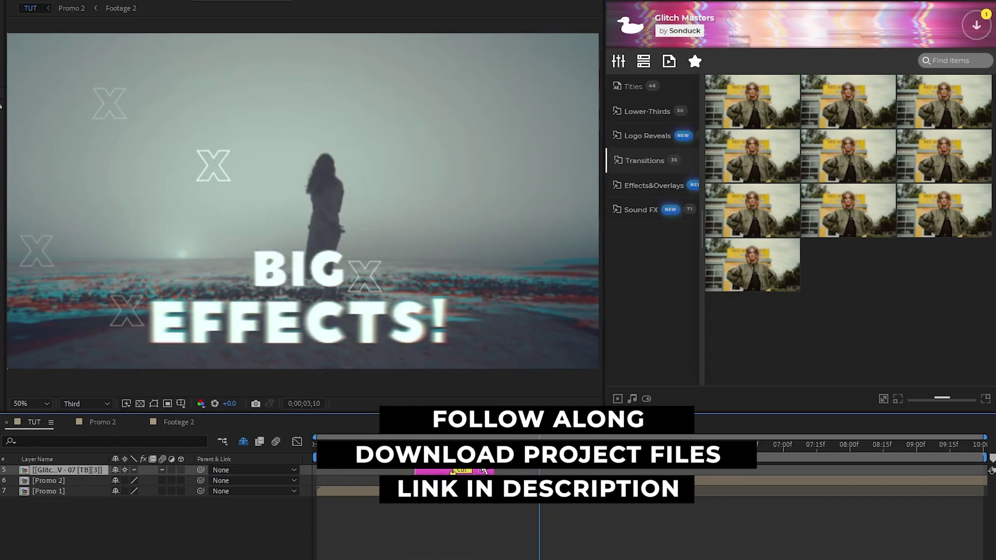
pyautogui.press('space')
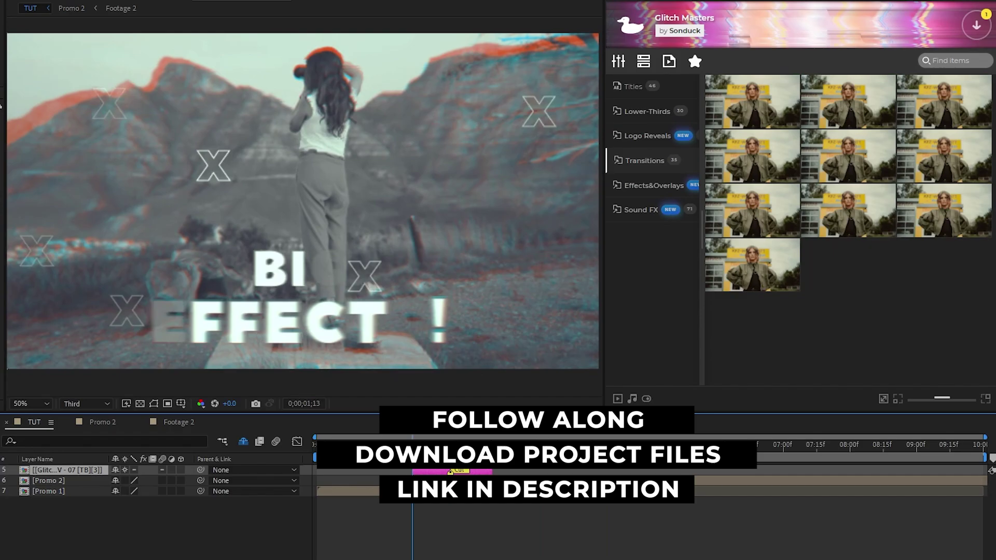